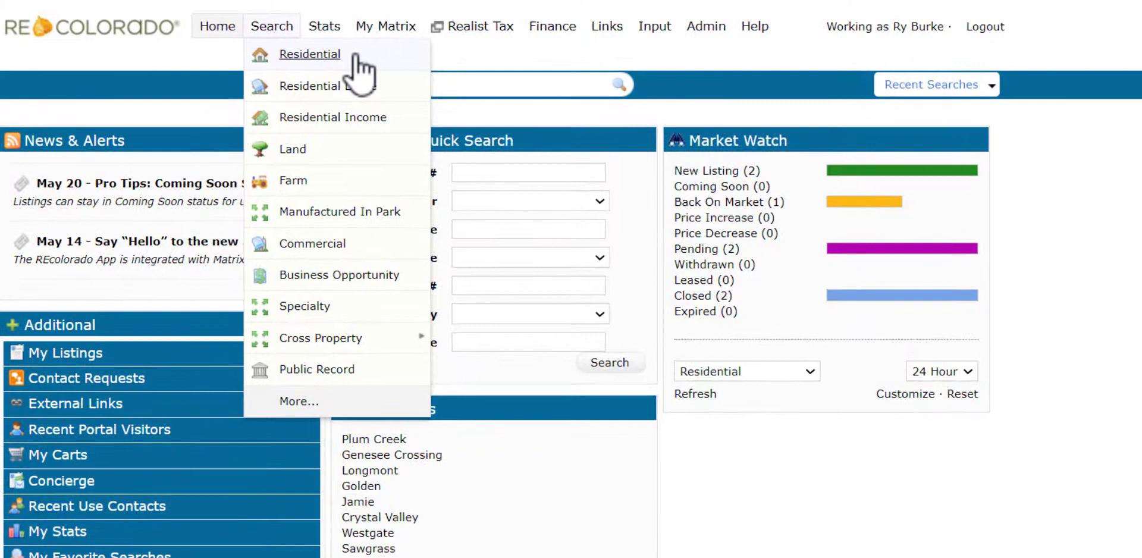
- Open the Residential search criteria form from the Search menu
click(358, 62)
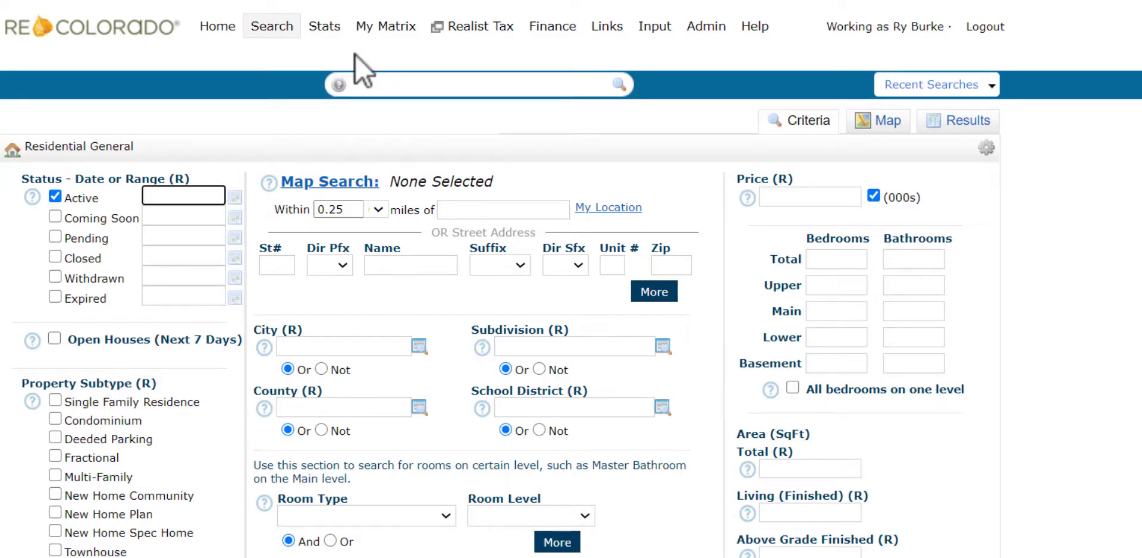
click(195, 177)
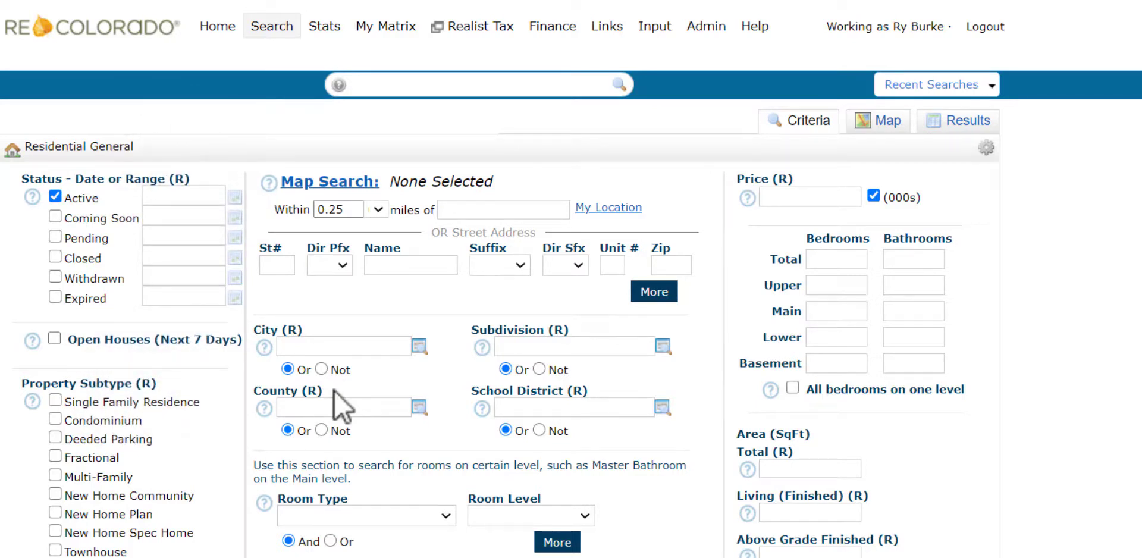
click(593, 389)
click(31, 199)
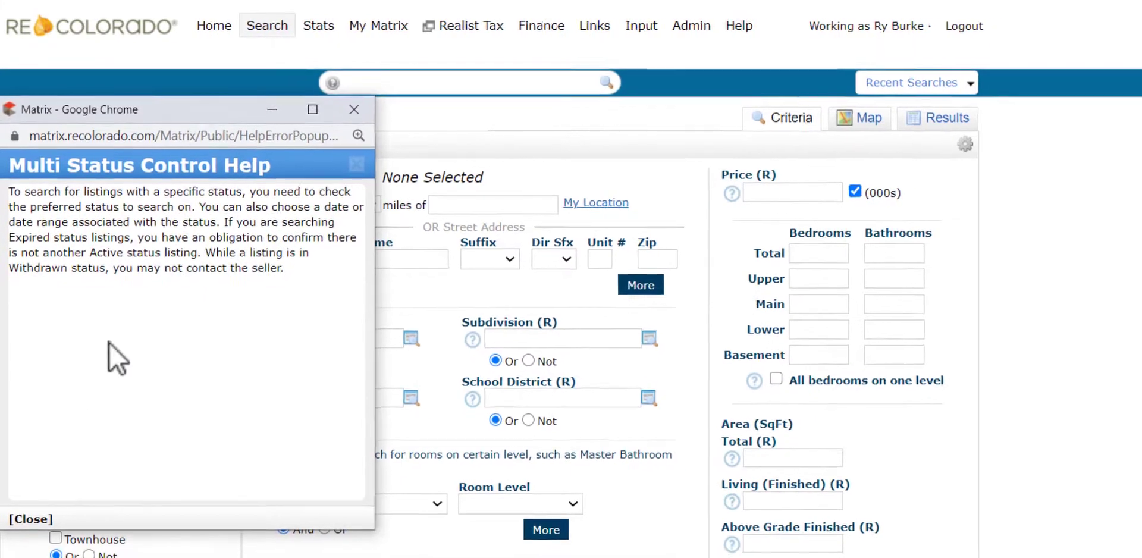
click(30, 528)
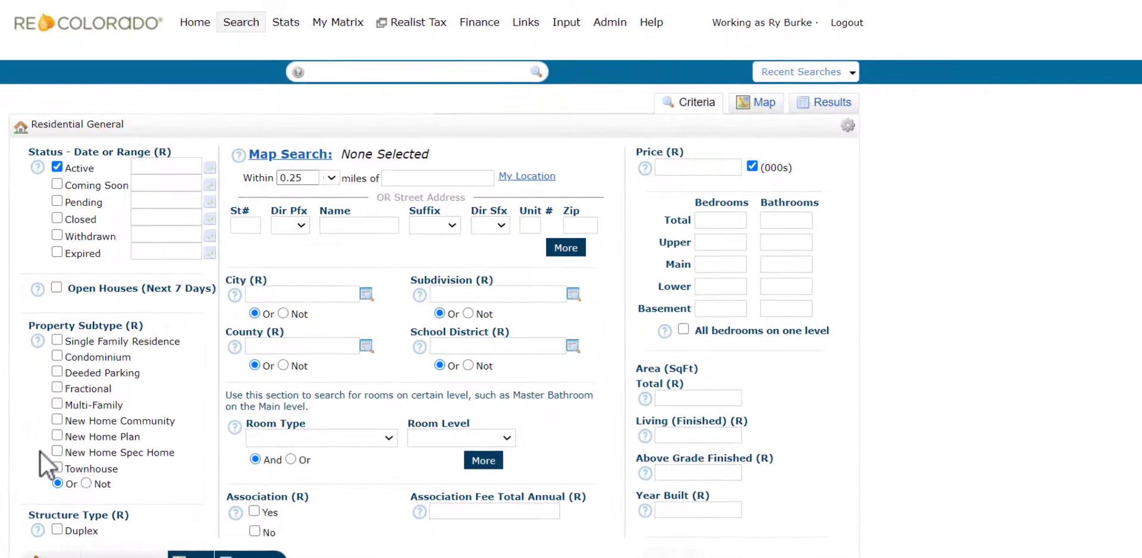
click(37, 341)
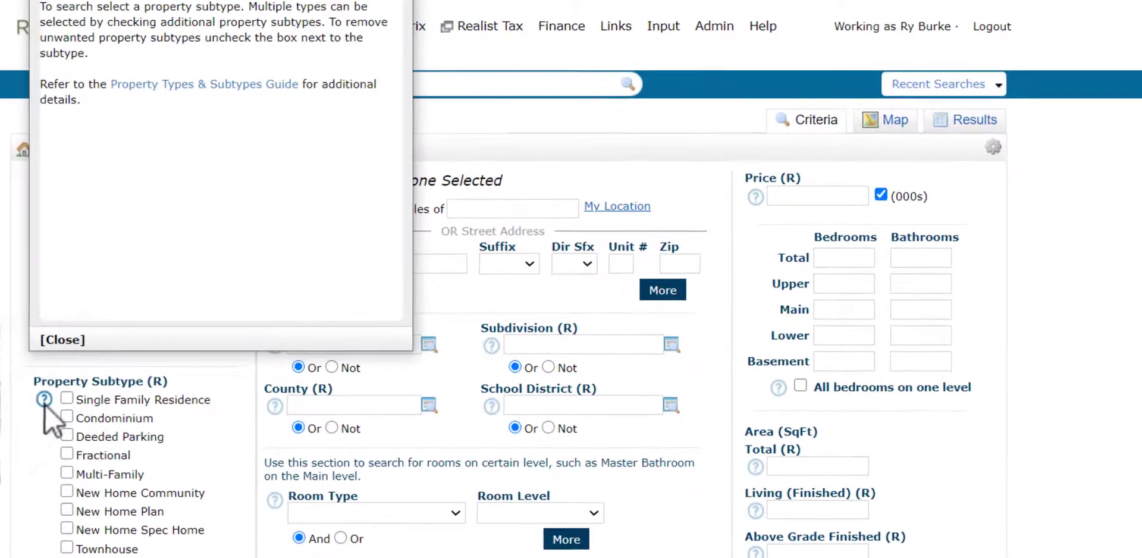
drag(254, 6, 248, 122)
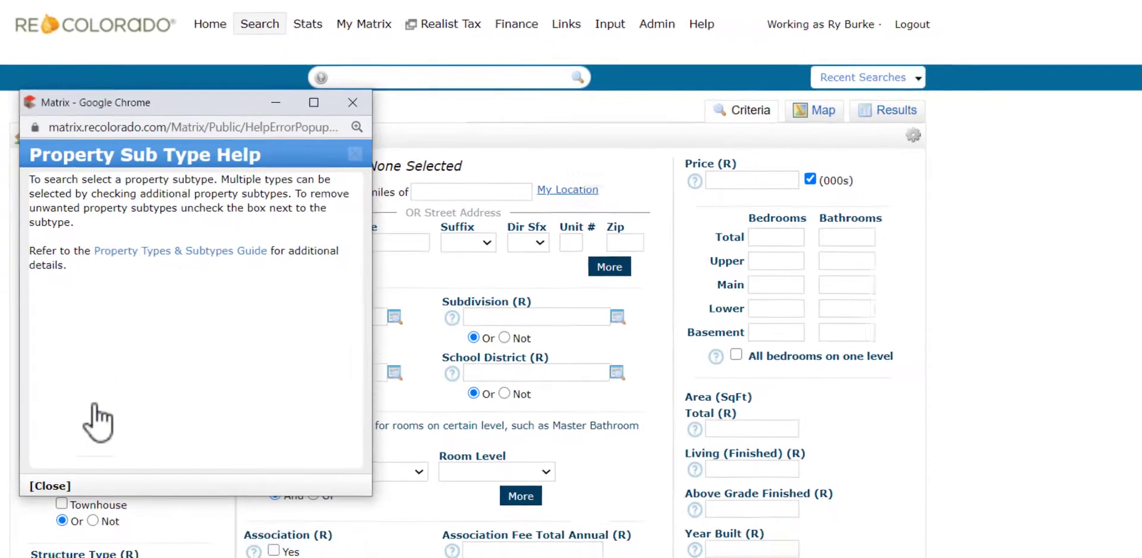
click(43, 455)
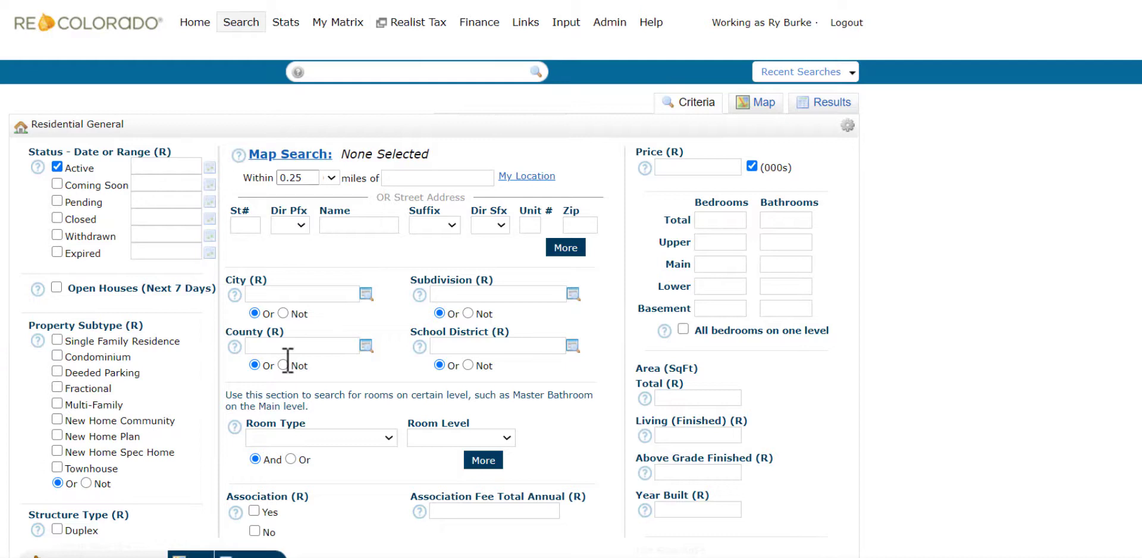
- Add two more street-address rows and two more Room Type/Room Level rows
click(566, 248)
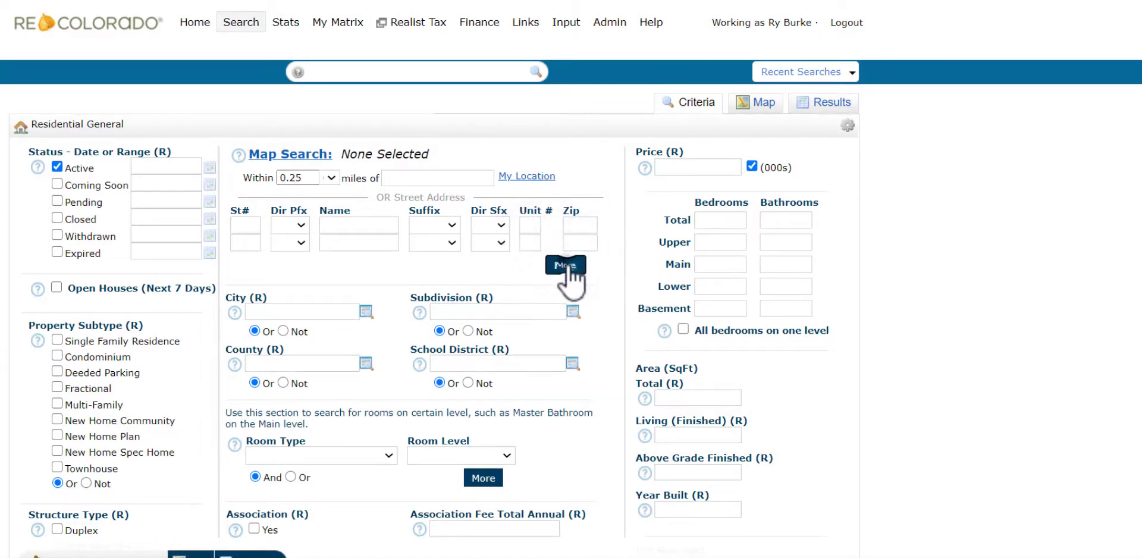
click(565, 266)
click(489, 497)
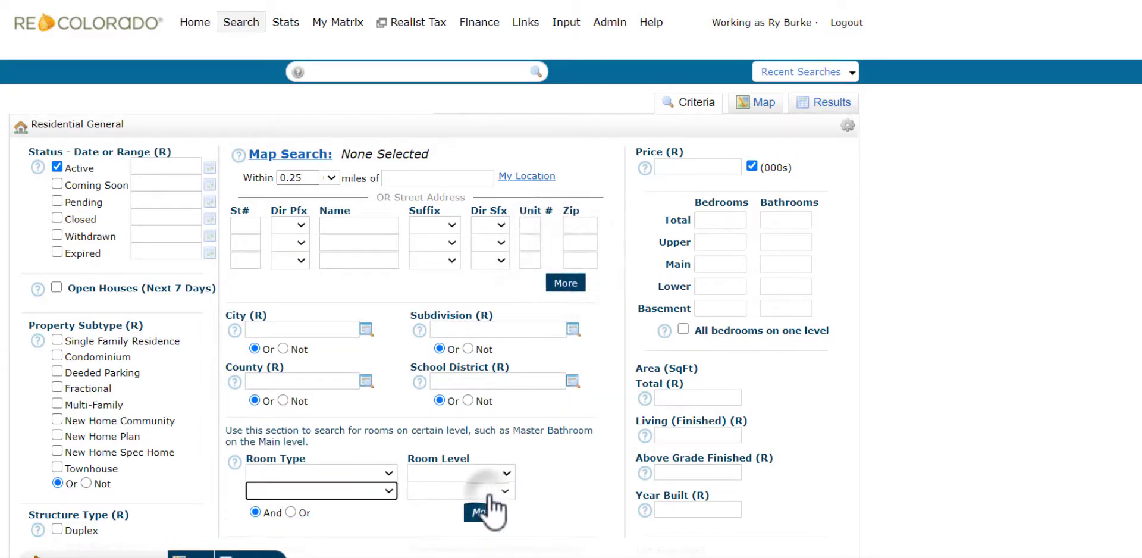
click(486, 513)
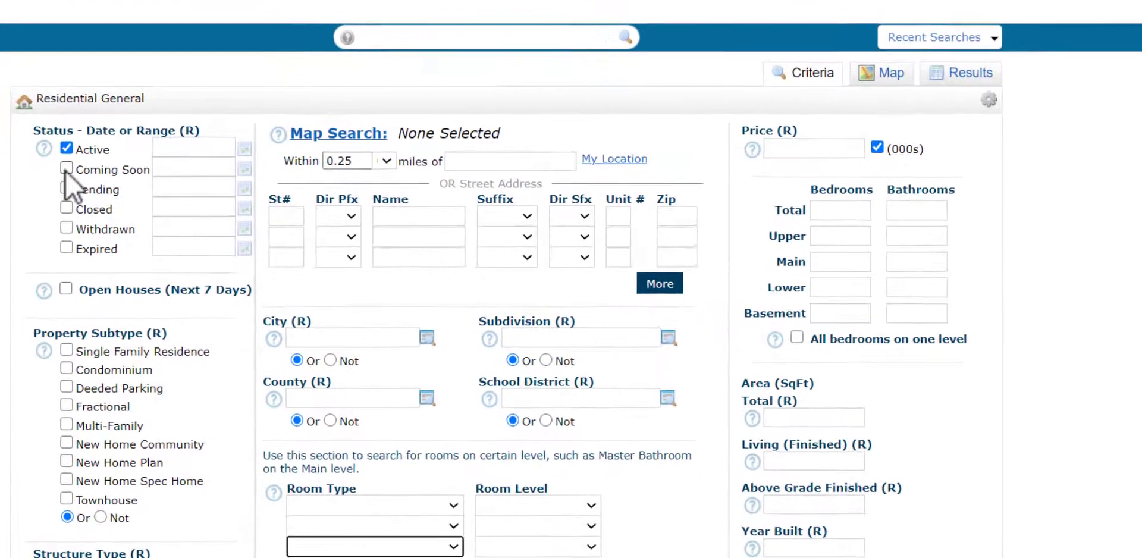
- Tick Coming Soon and Closed (0-180), then untick both, leaving only Active
click(66, 169)
click(67, 207)
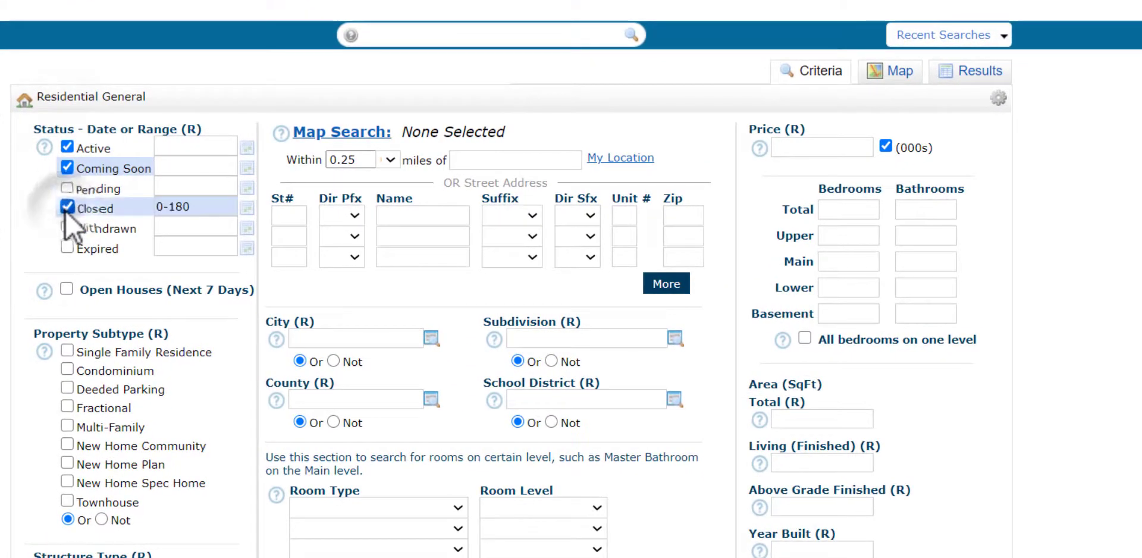
click(67, 207)
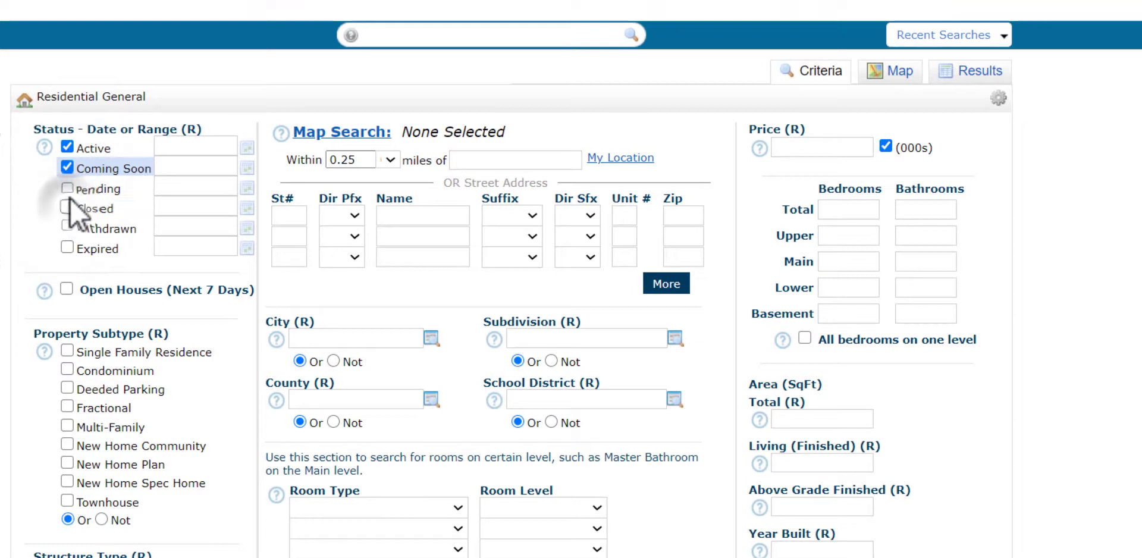
click(67, 168)
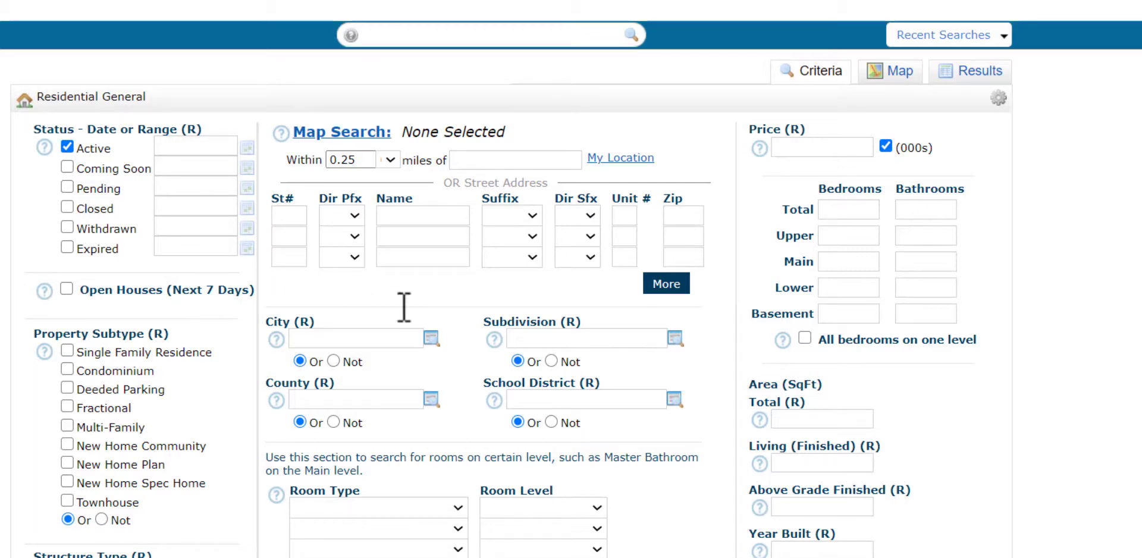
- Look up 'jeffer', add Jefferson County as School District, and set it to Not
click(673, 399)
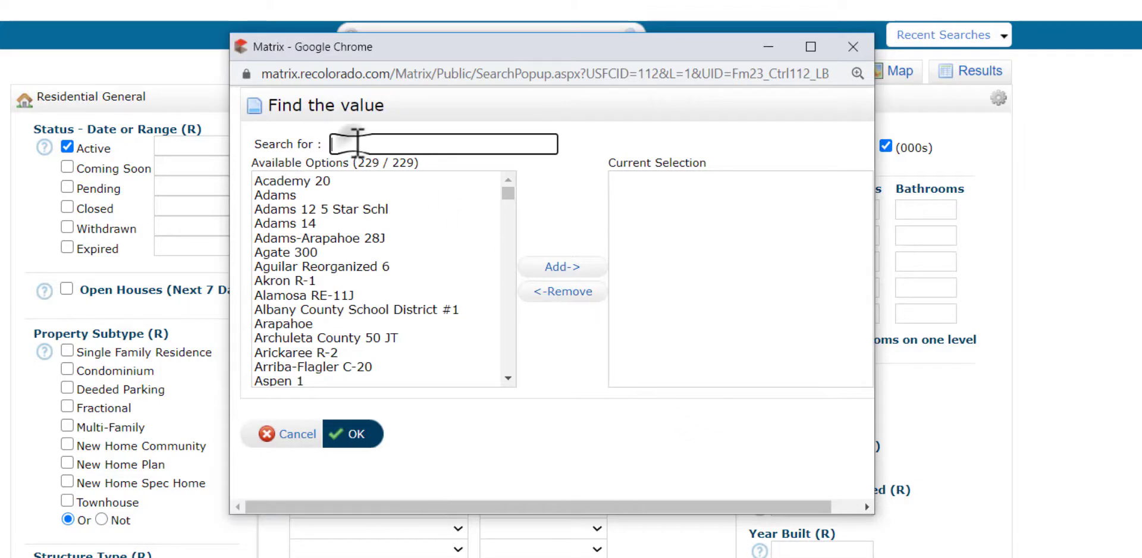
text(jeffe)
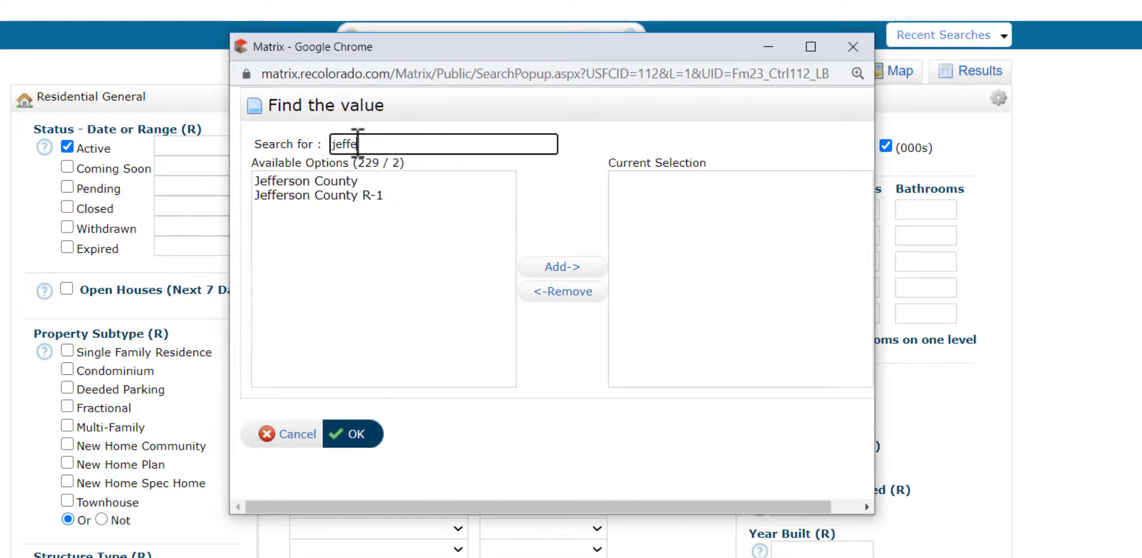
text(r)
click(337, 181)
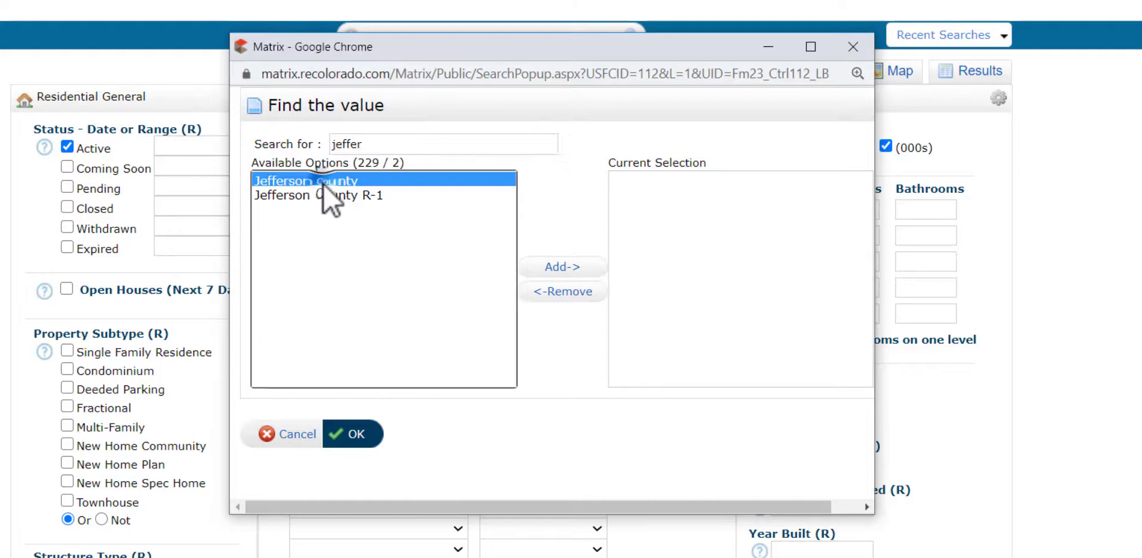
click(567, 267)
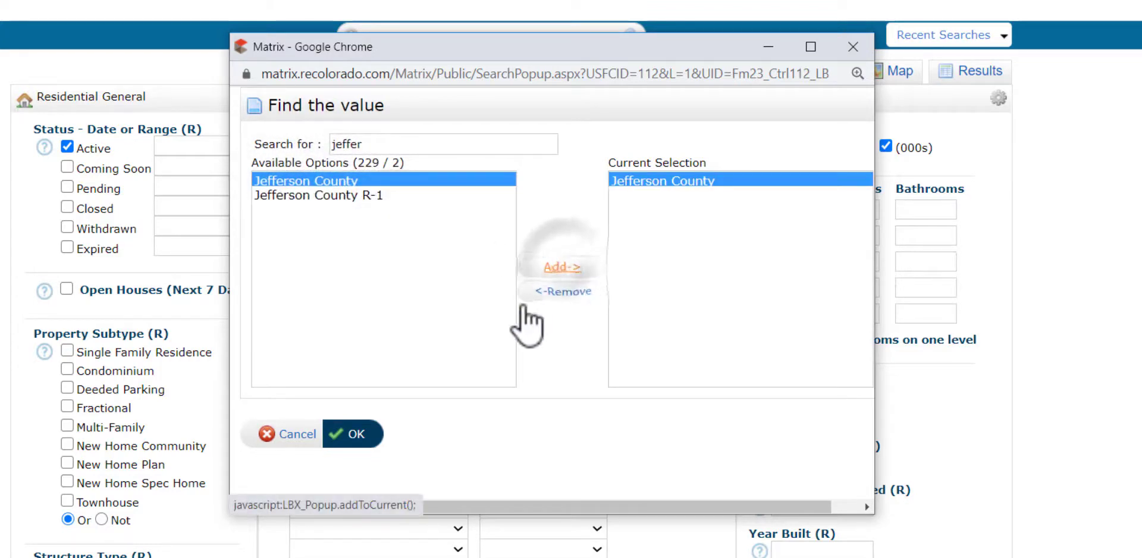
click(365, 439)
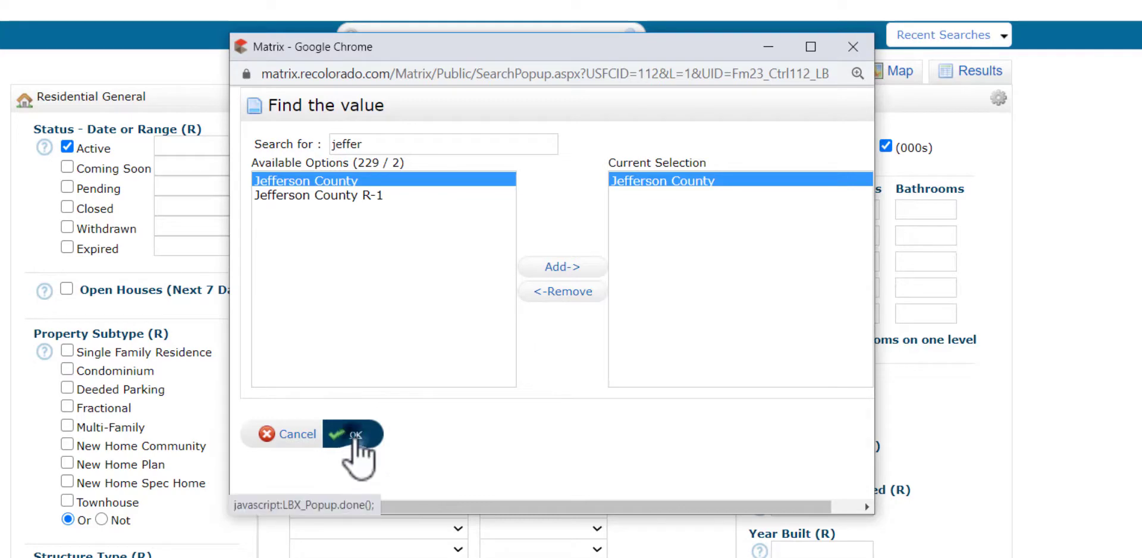
click(357, 436)
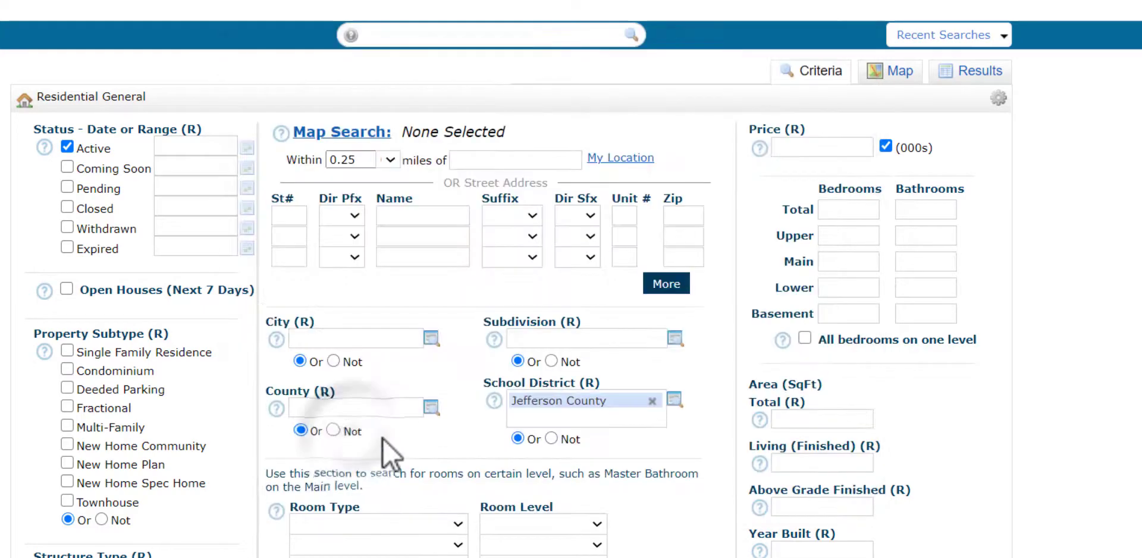
click(551, 438)
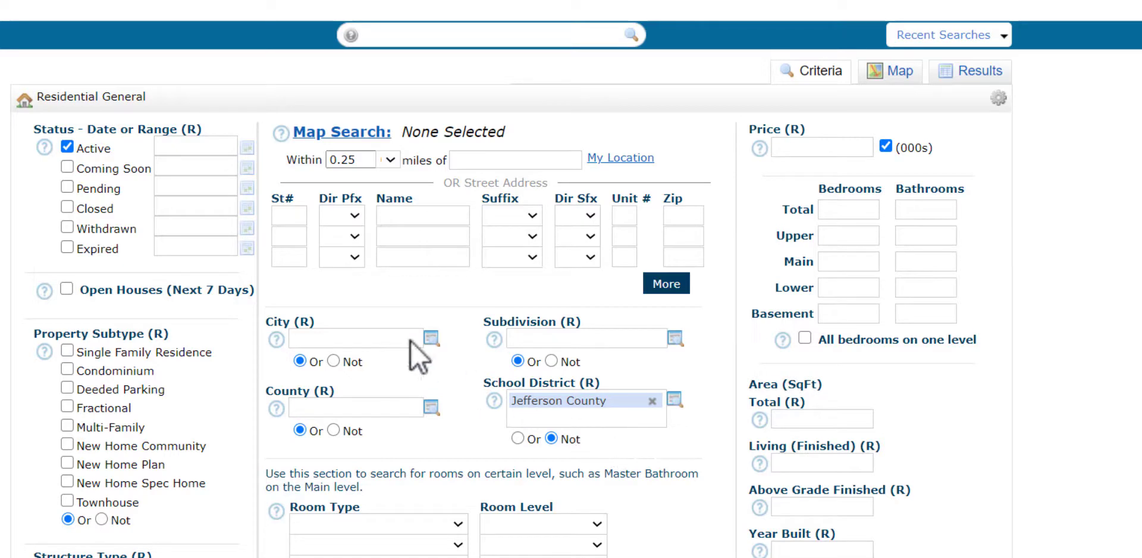
- Include Coming Soon, Closed (0-180), Open Houses, Single Family Residence and Condominium
click(68, 167)
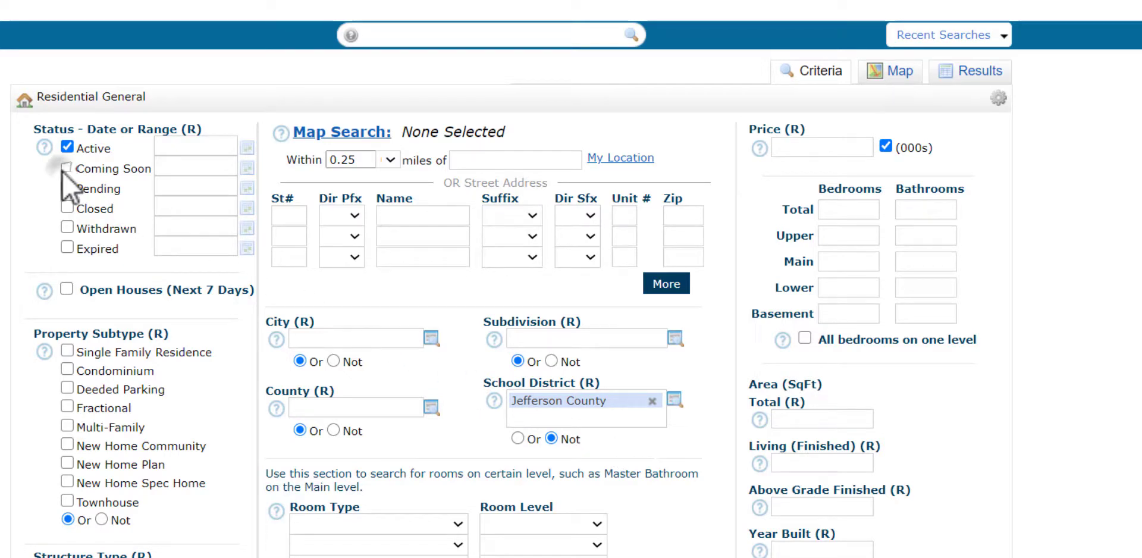
click(66, 206)
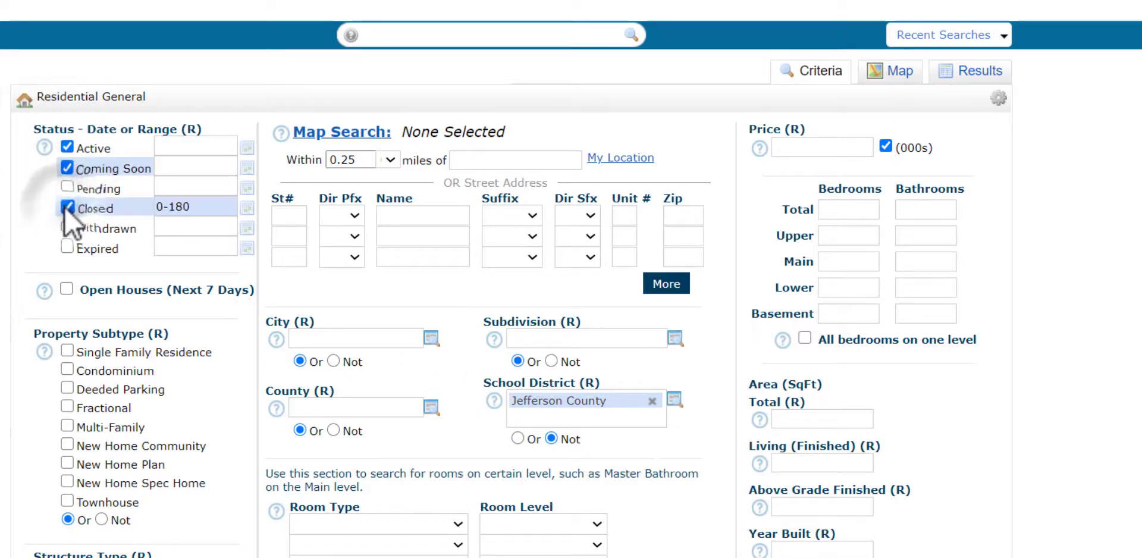
click(64, 290)
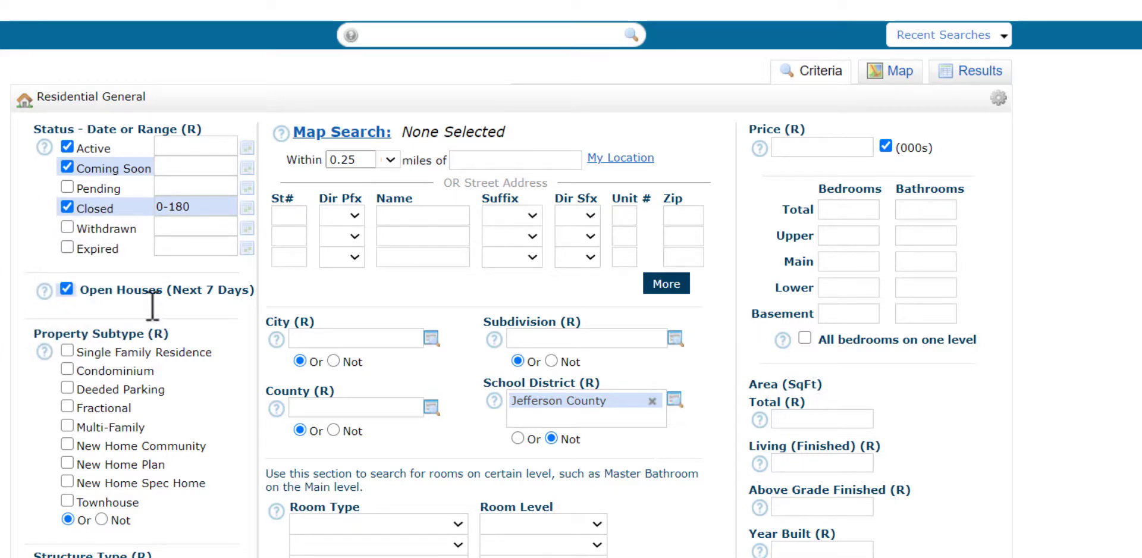
click(67, 352)
click(67, 370)
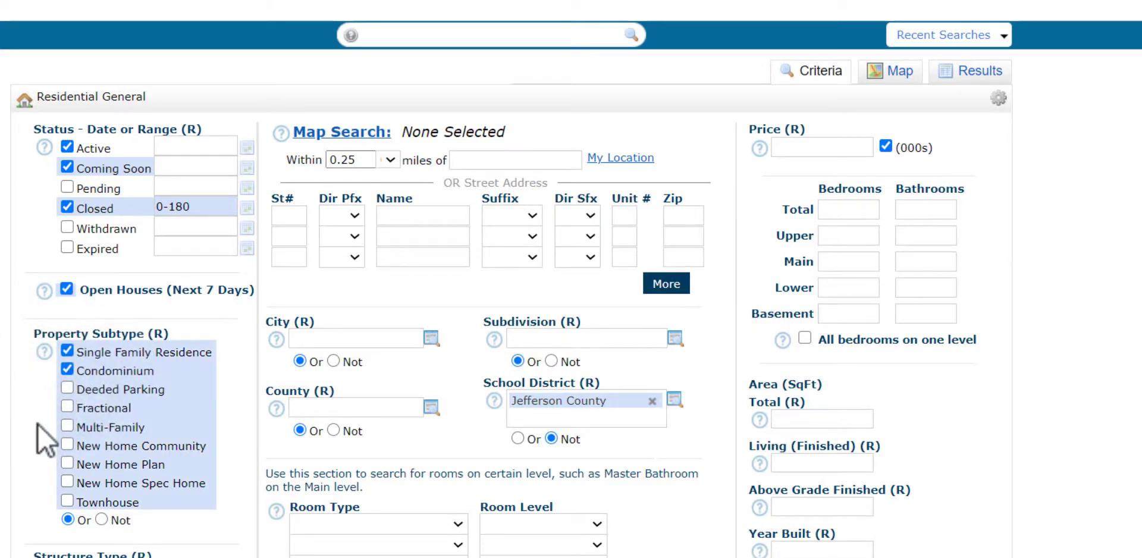
- Add the Patio/Cluster structure type and One and Two level units
scroll(37, 424, down, 2)
scroll(37, 423, down, 3)
scroll(38, 424, down, 1)
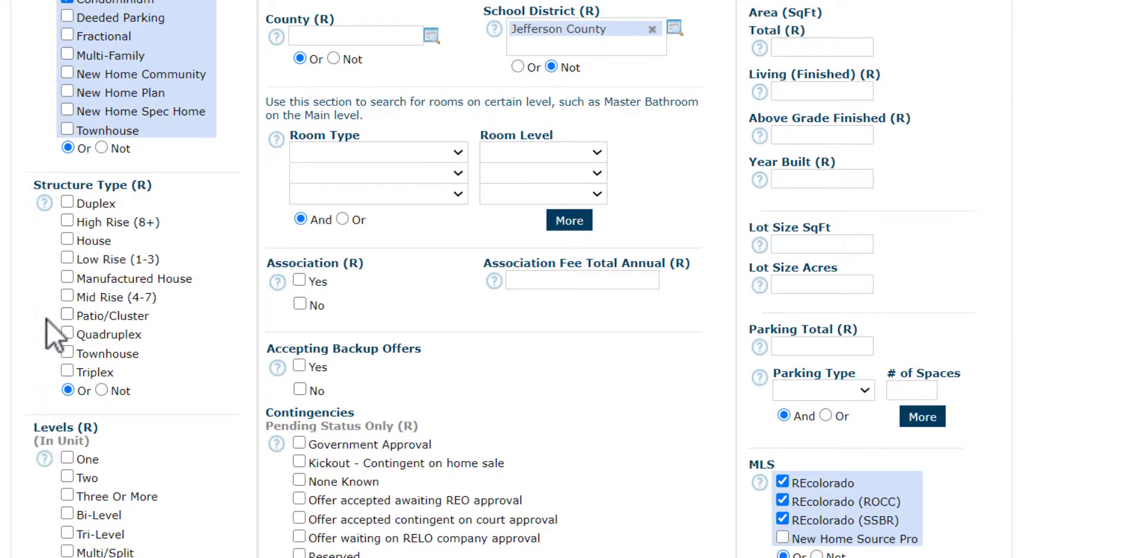
click(67, 315)
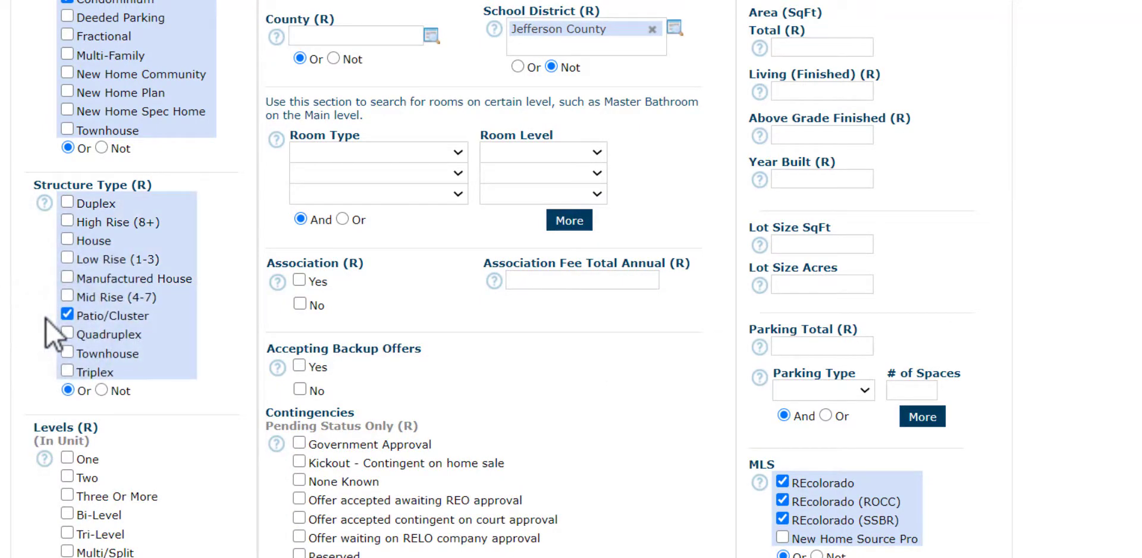
scroll(45, 318, down, 2)
scroll(45, 318, down, 1)
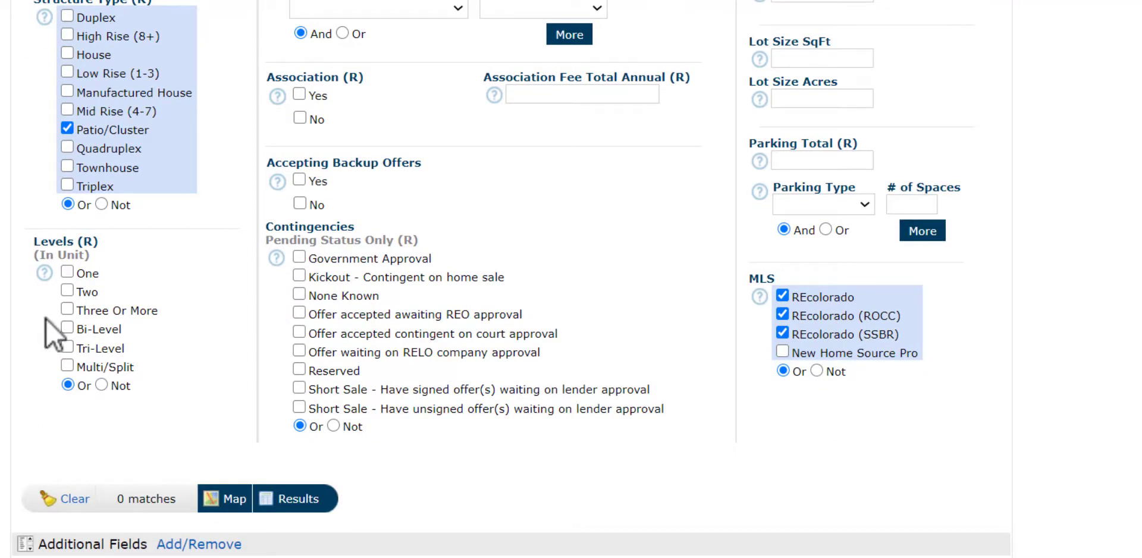
click(68, 274)
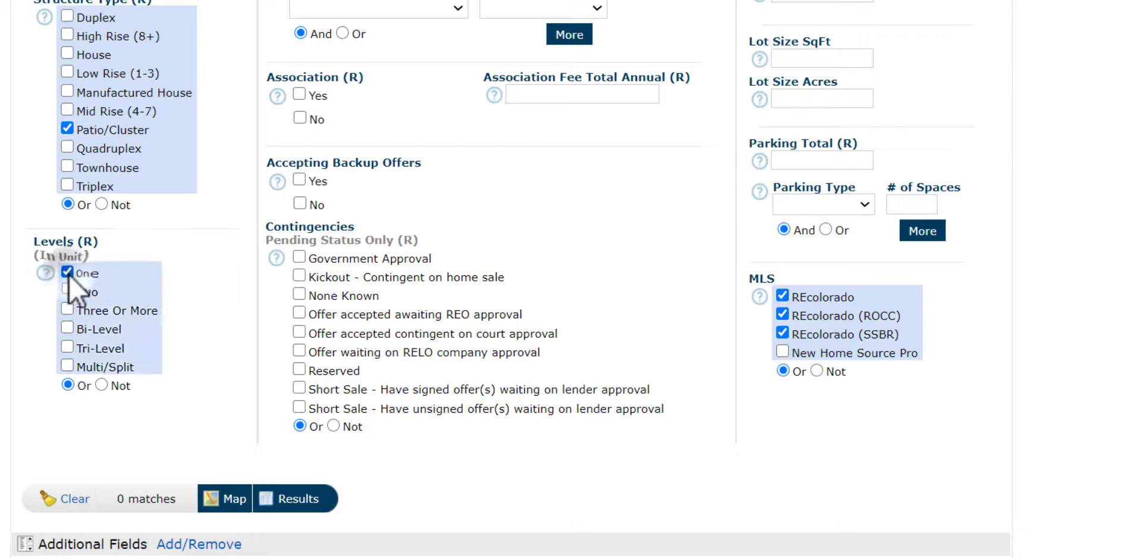
click(68, 292)
scroll(188, 327, up, 8)
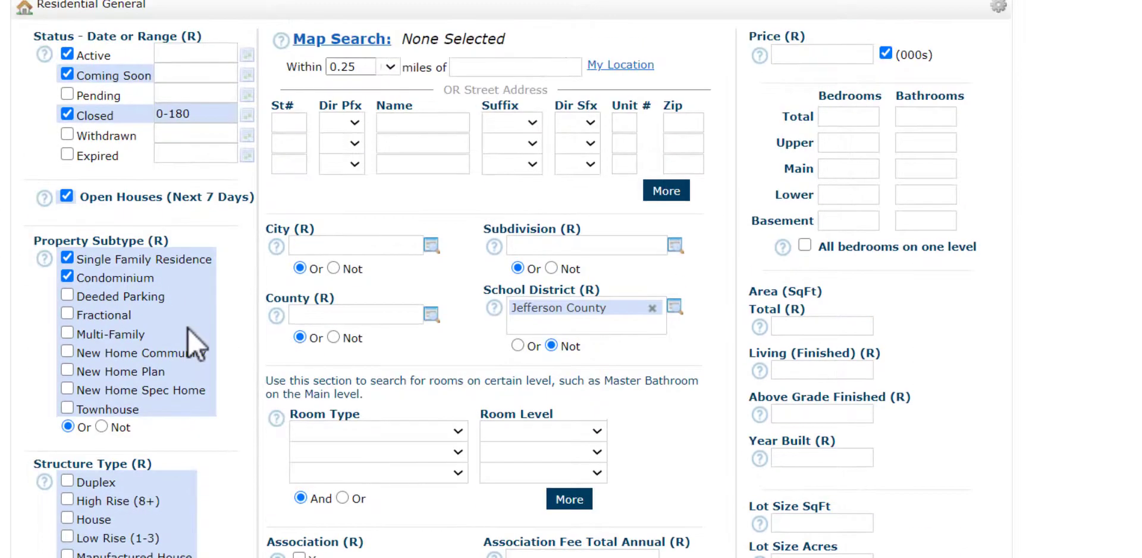
- Add a Master Bedroom room criterion on the Main level
click(458, 432)
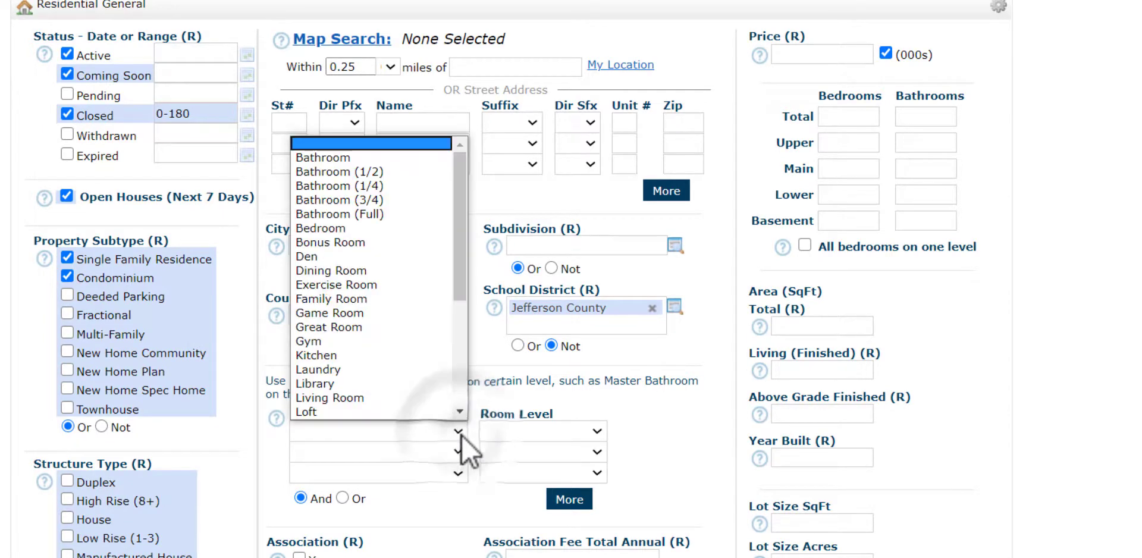
drag(459, 285, 461, 366)
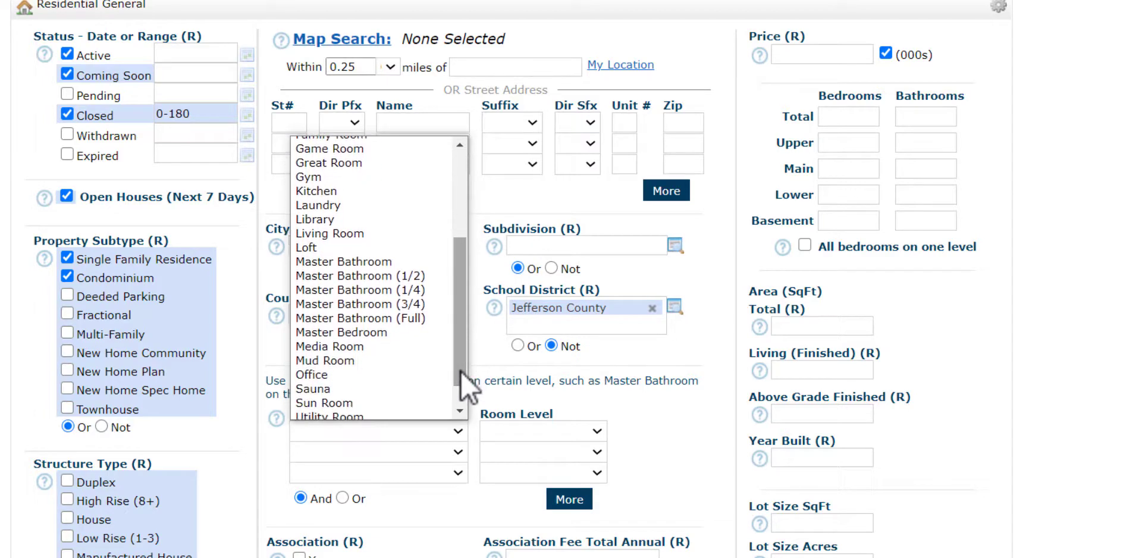
click(420, 333)
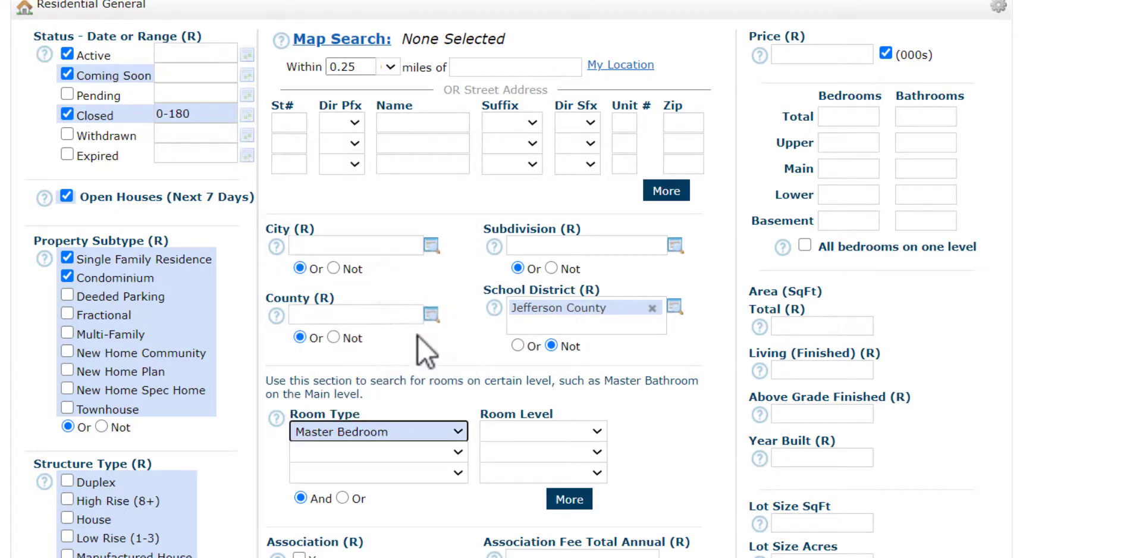
click(600, 435)
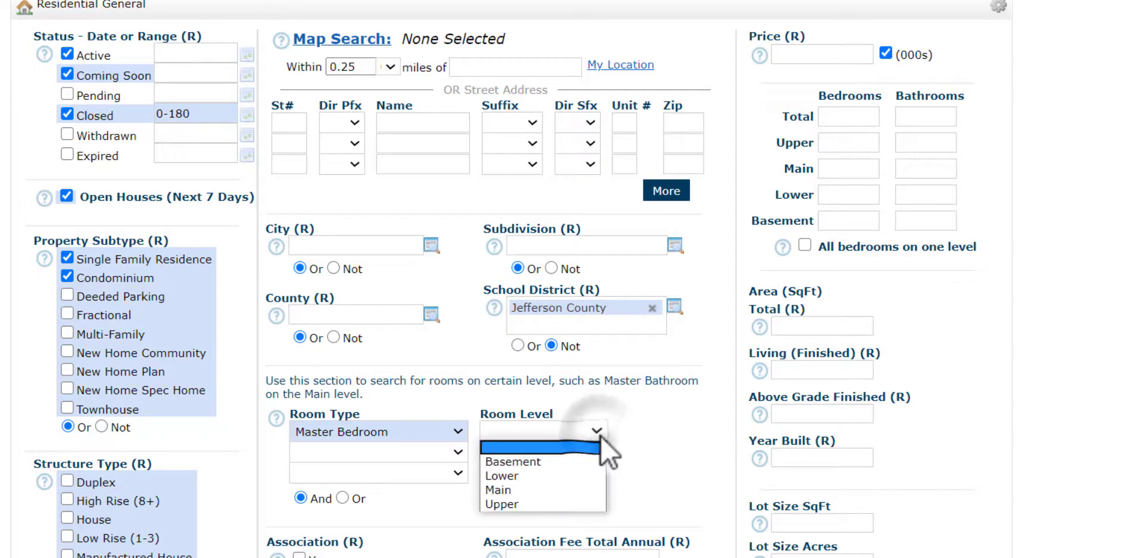
click(592, 489)
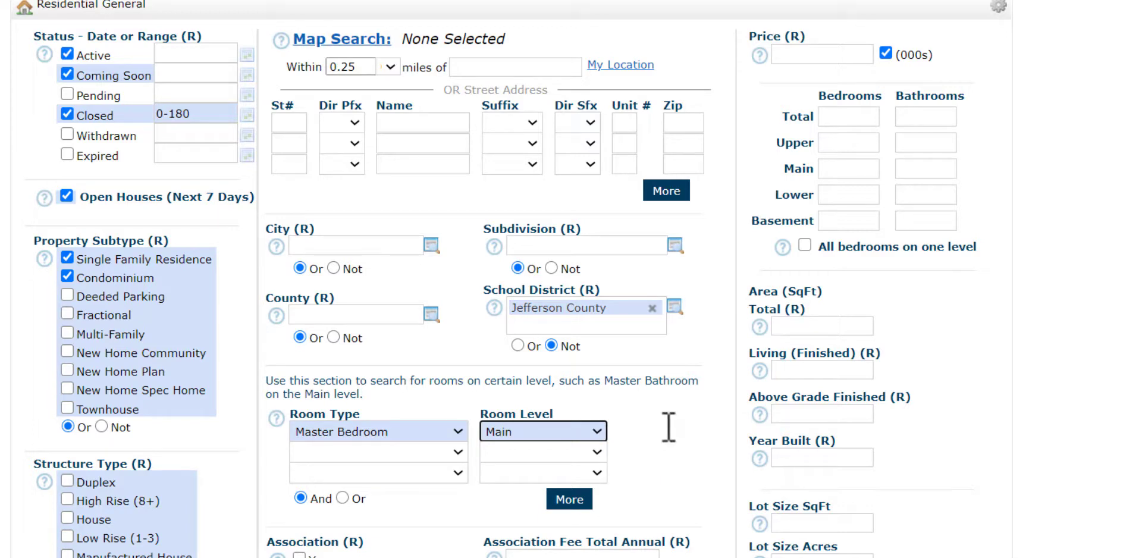
- Require all bedrooms on one level, leaving the level bedroom counts blank
click(806, 245)
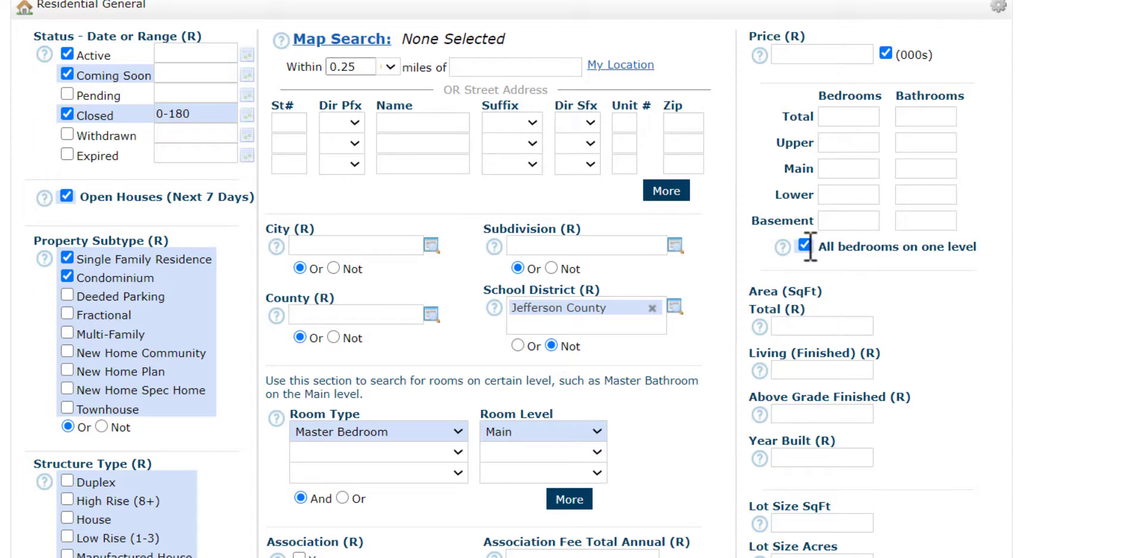
click(842, 143)
click(833, 169)
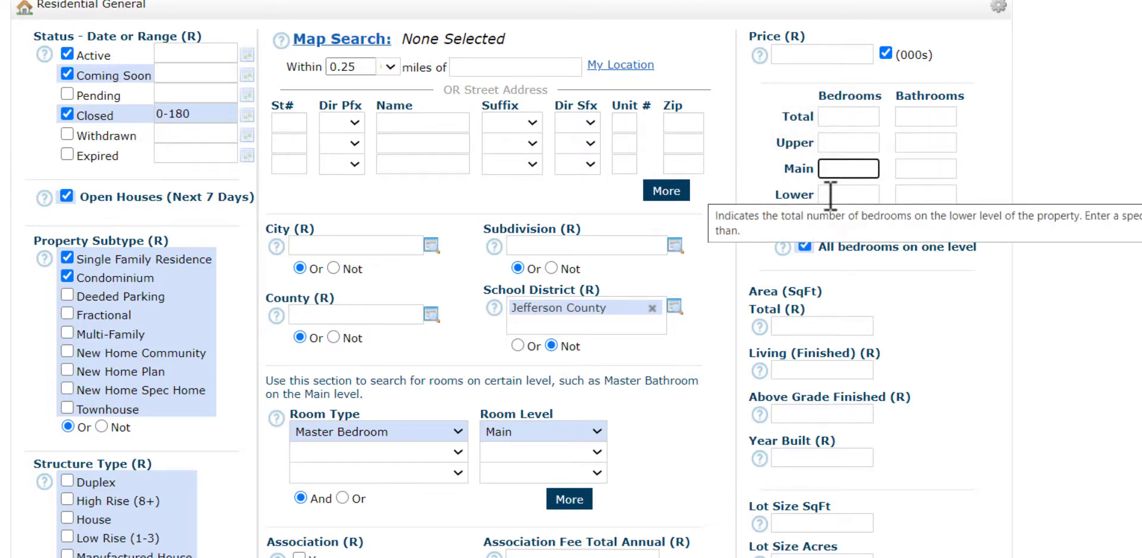
click(831, 195)
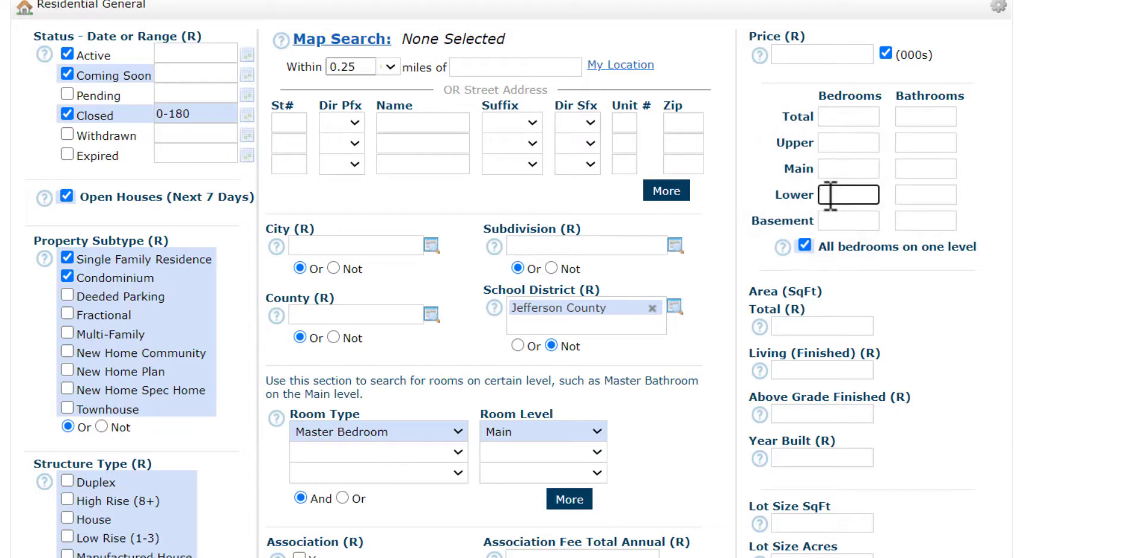
click(832, 220)
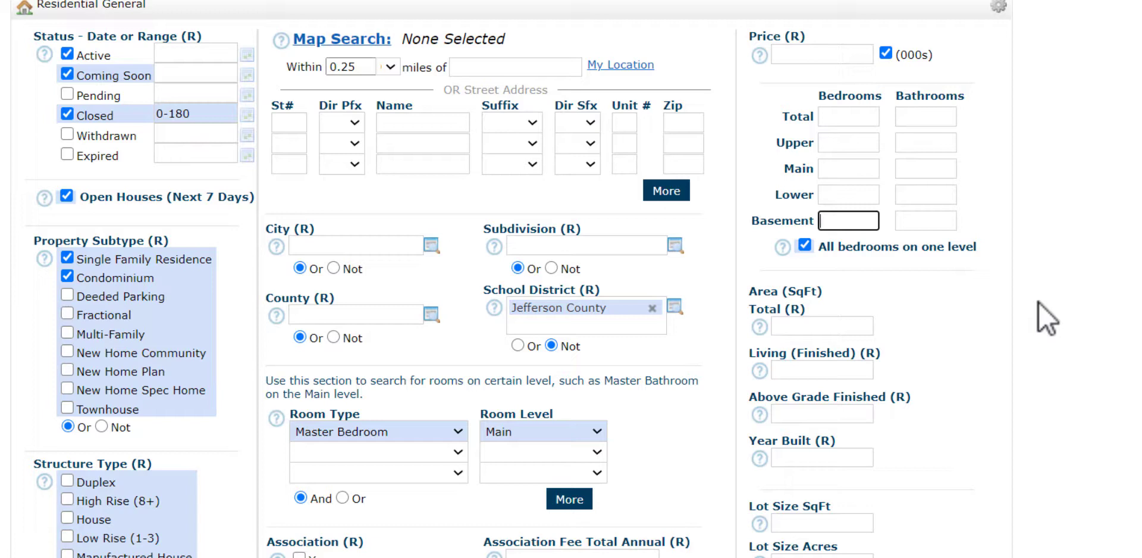
- Choose Garage (Attached) as the parking type
click(832, 301)
scroll(920, 409, down, 3)
scroll(919, 409, down, 4)
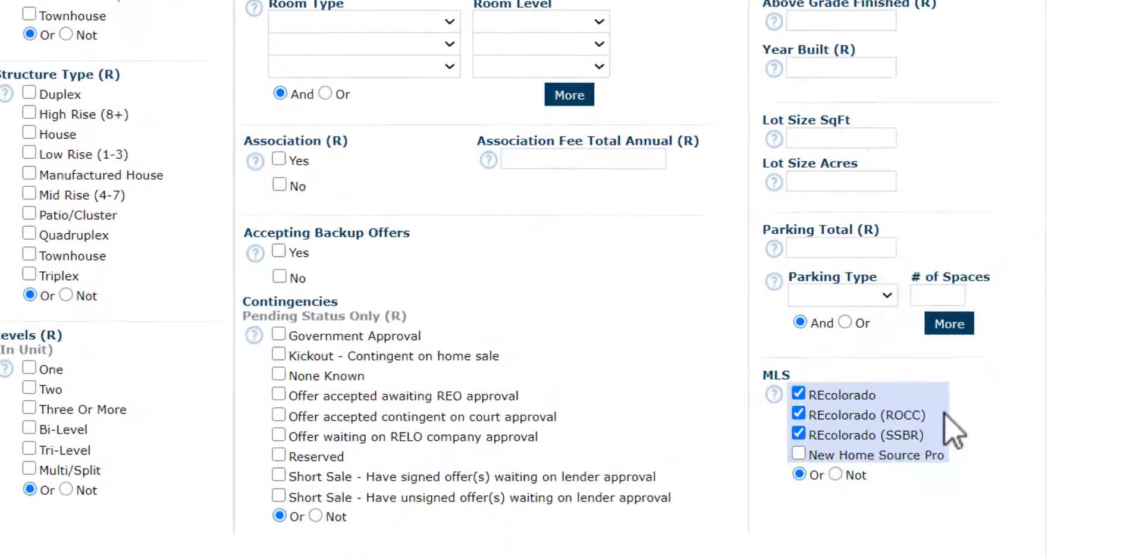
click(940, 290)
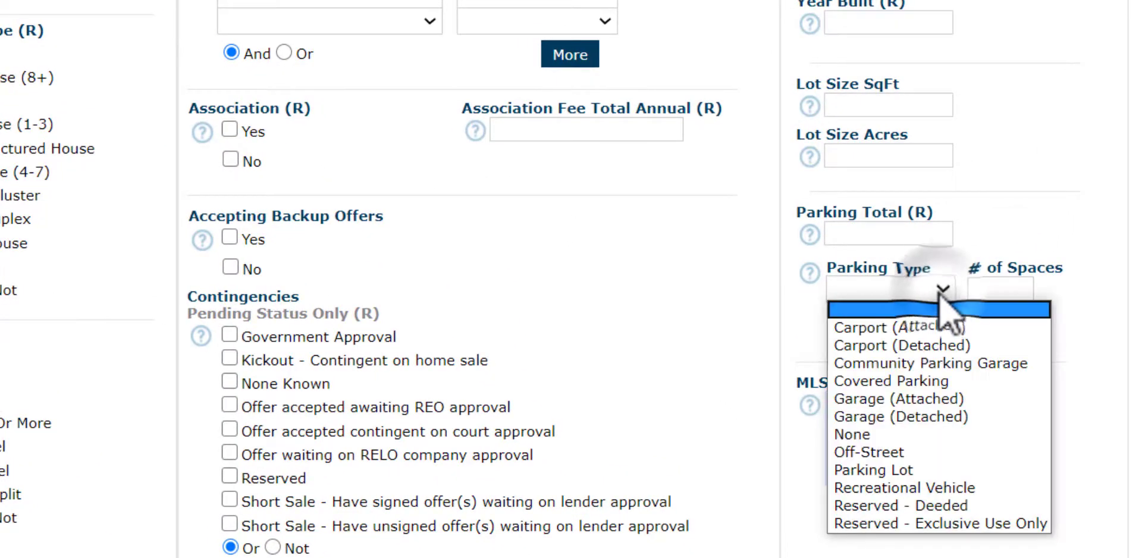
click(959, 405)
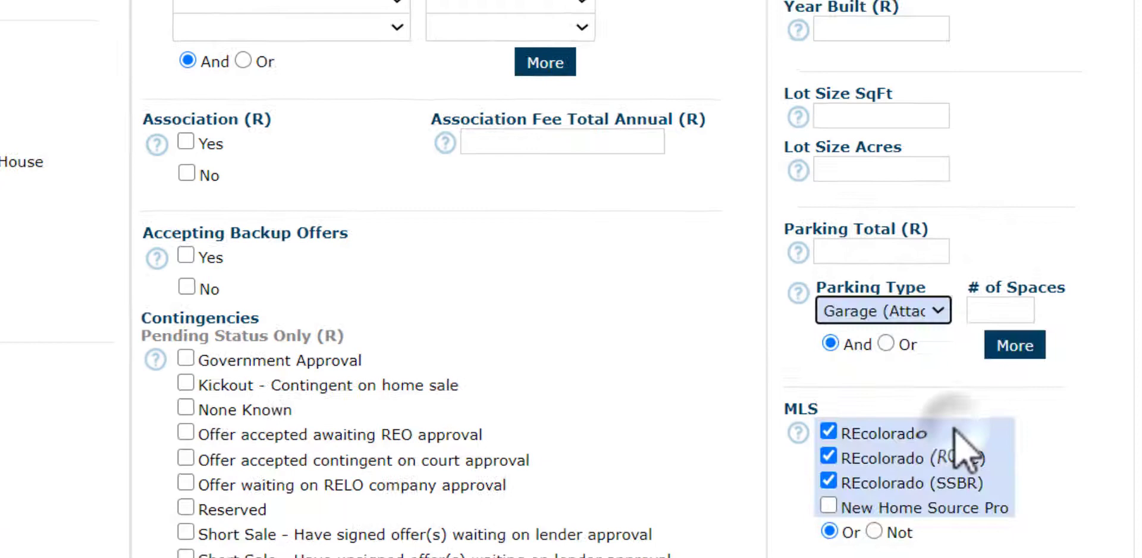
- Enter 4-6 as the number of parking spaces
click(1010, 380)
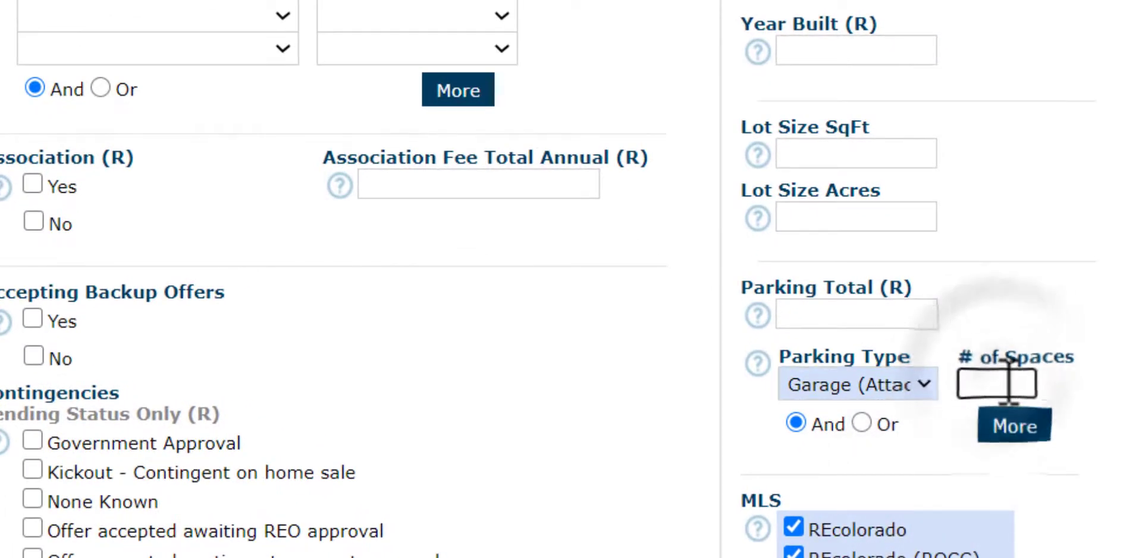
text(4)
key(Tab)
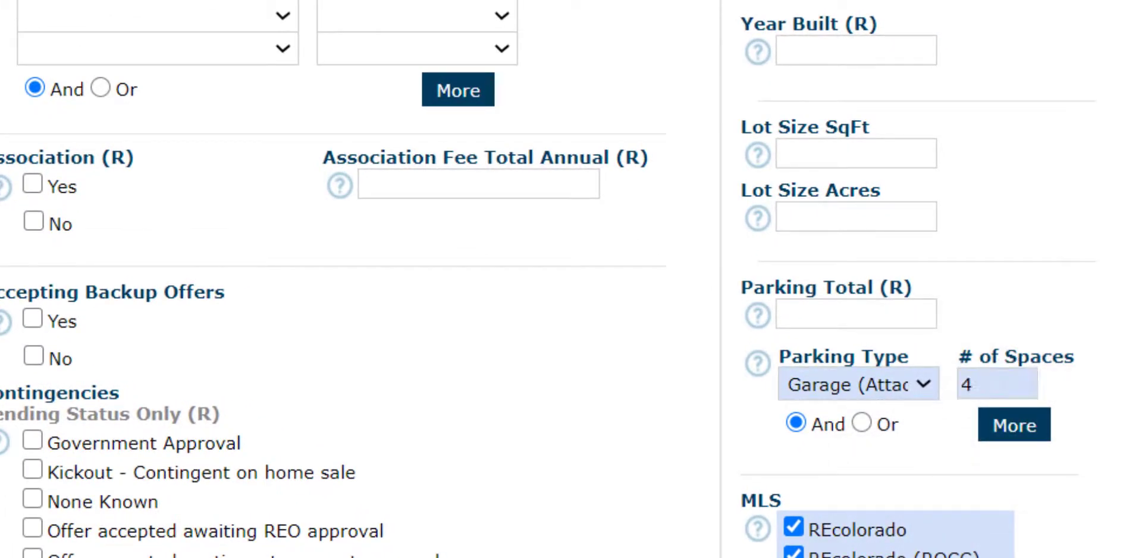
click(1008, 386)
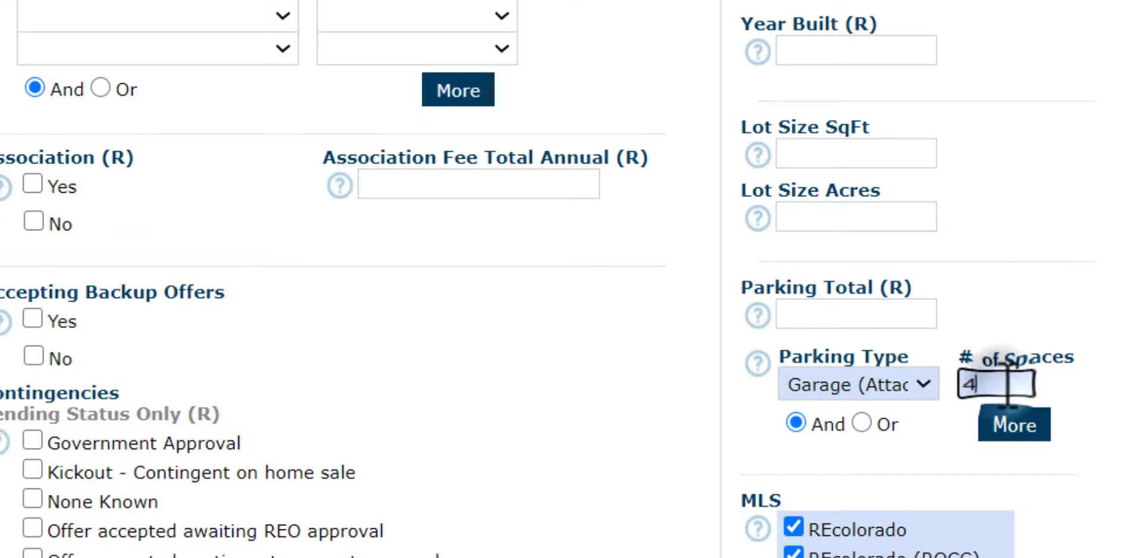
text(+)
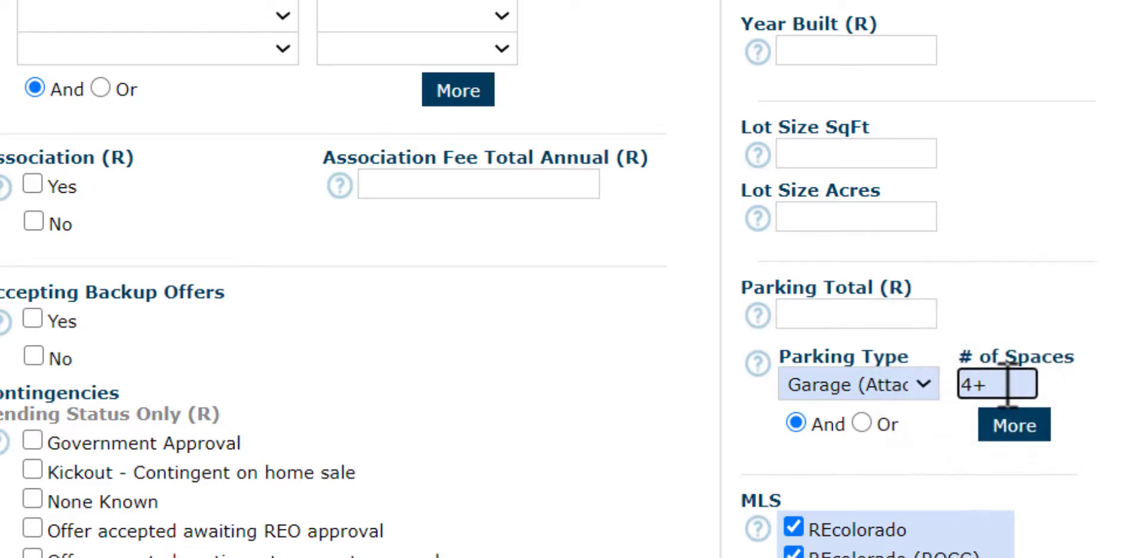
key(Tab)
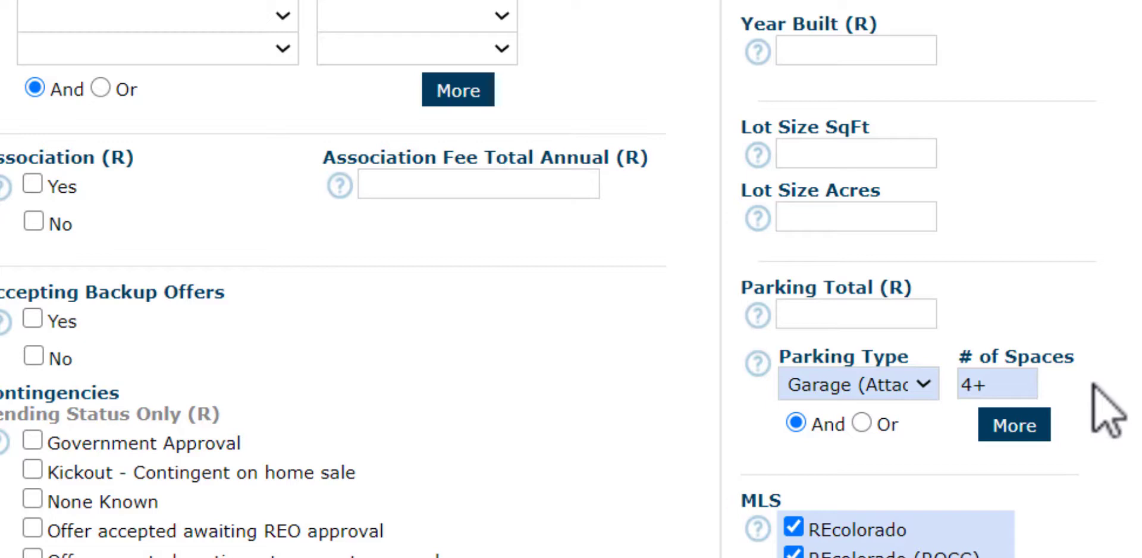
click(1003, 386)
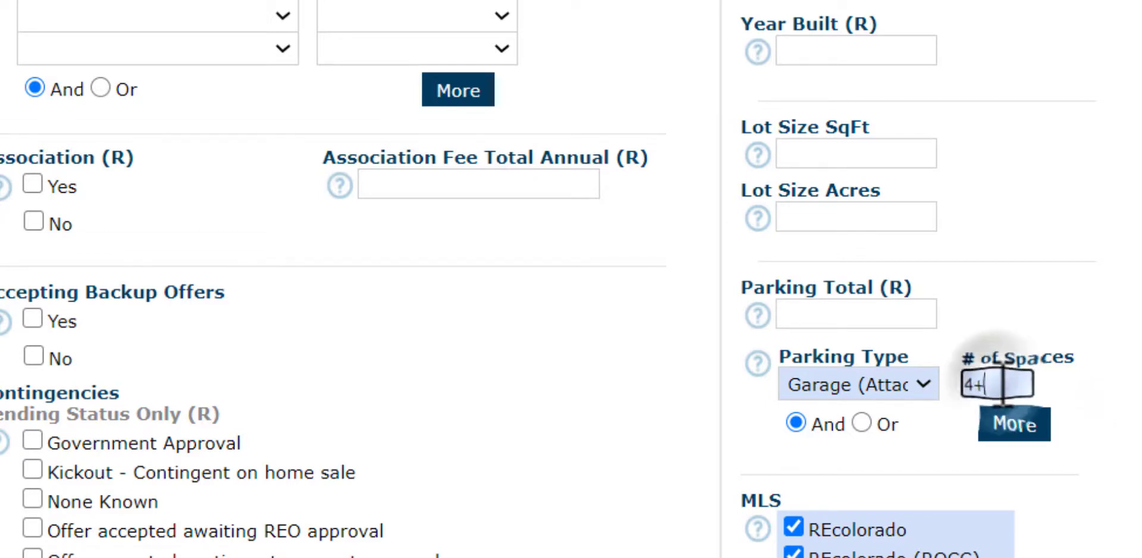
key(BackSpace)
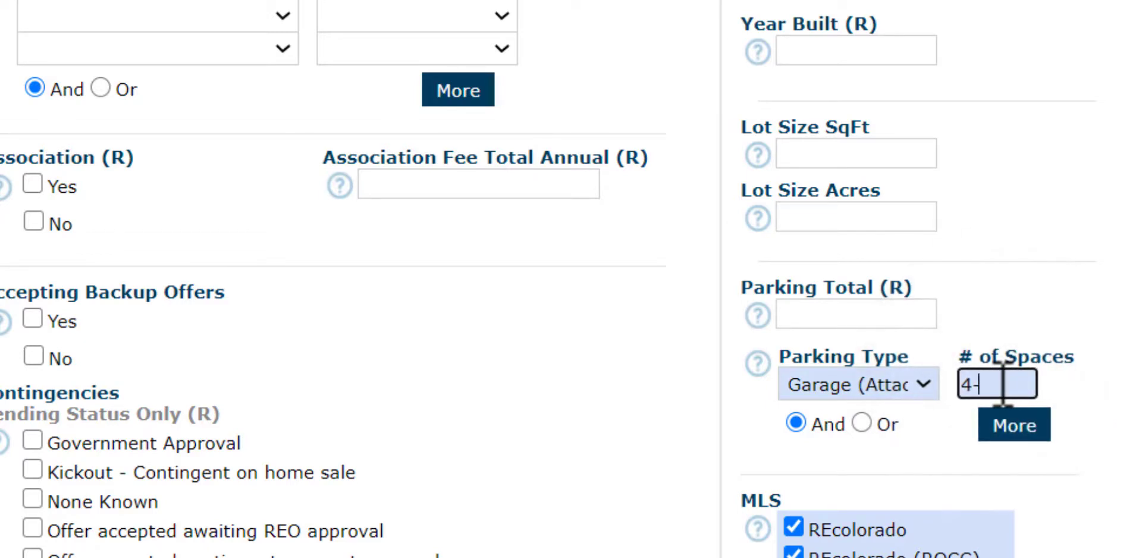
text(-)
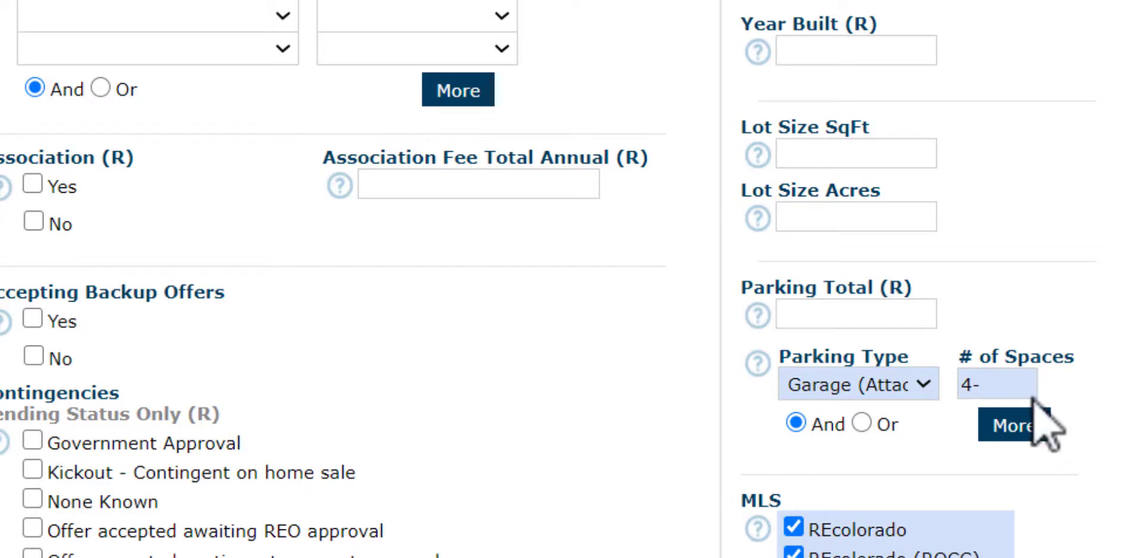
click(1011, 384)
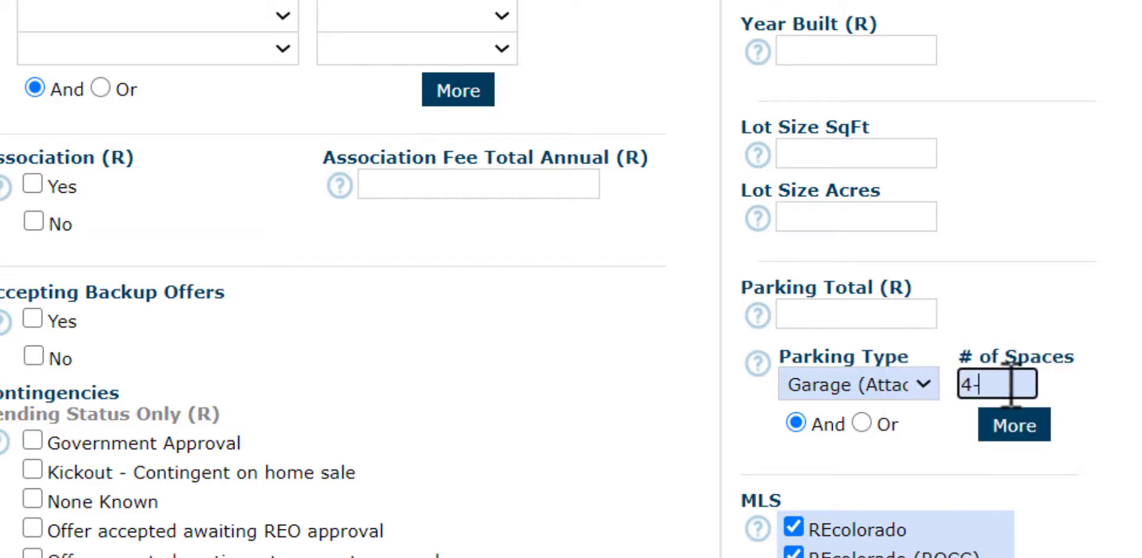
text(6)
key(Tab)
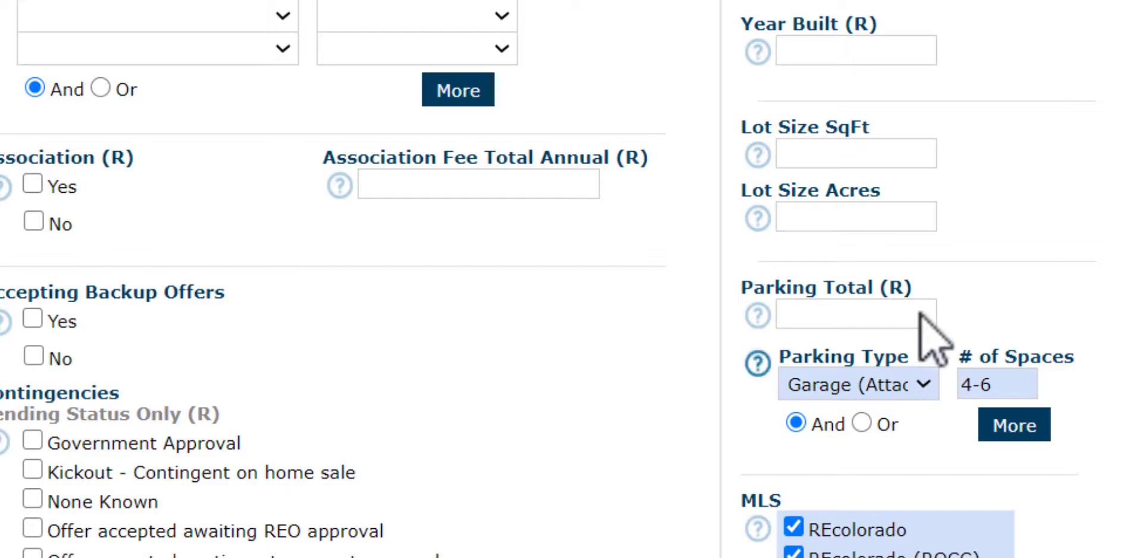
- Enter 2000- for Association Fee Total Annual and refresh the count to 70 matches
click(423, 189)
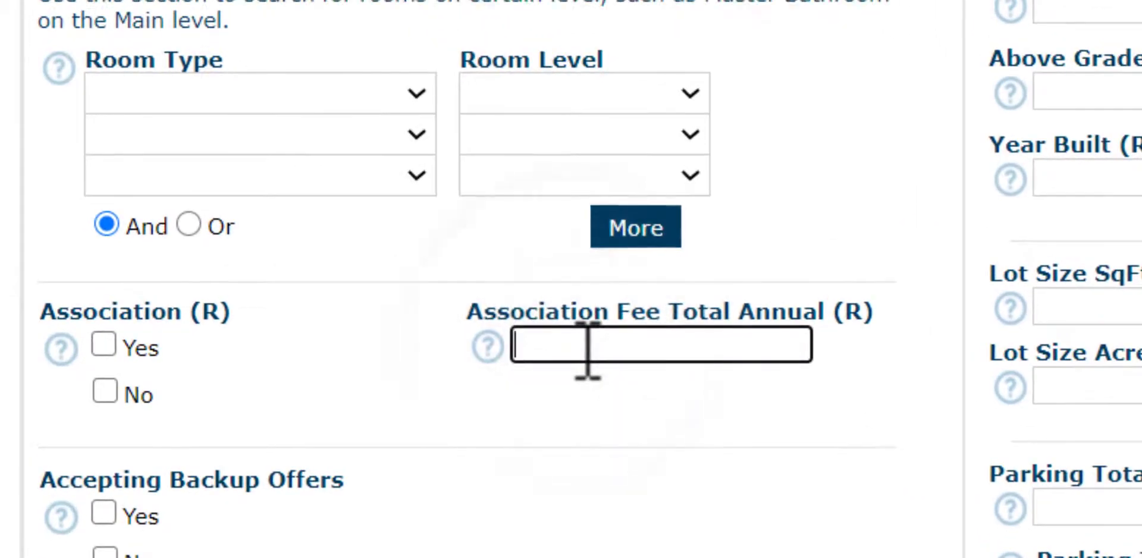
text(200)
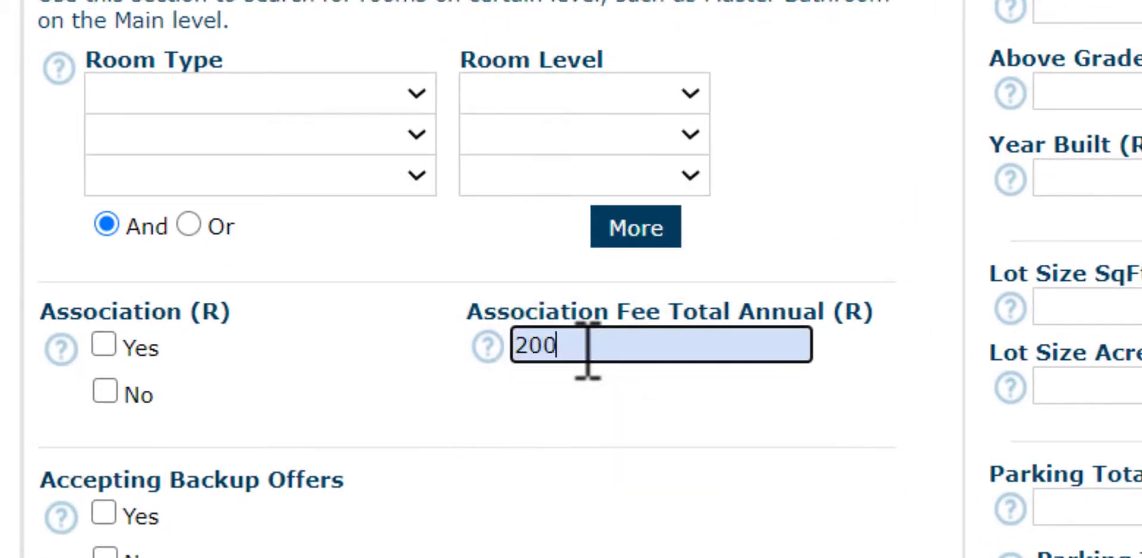
text(0)
text(-)
click(604, 400)
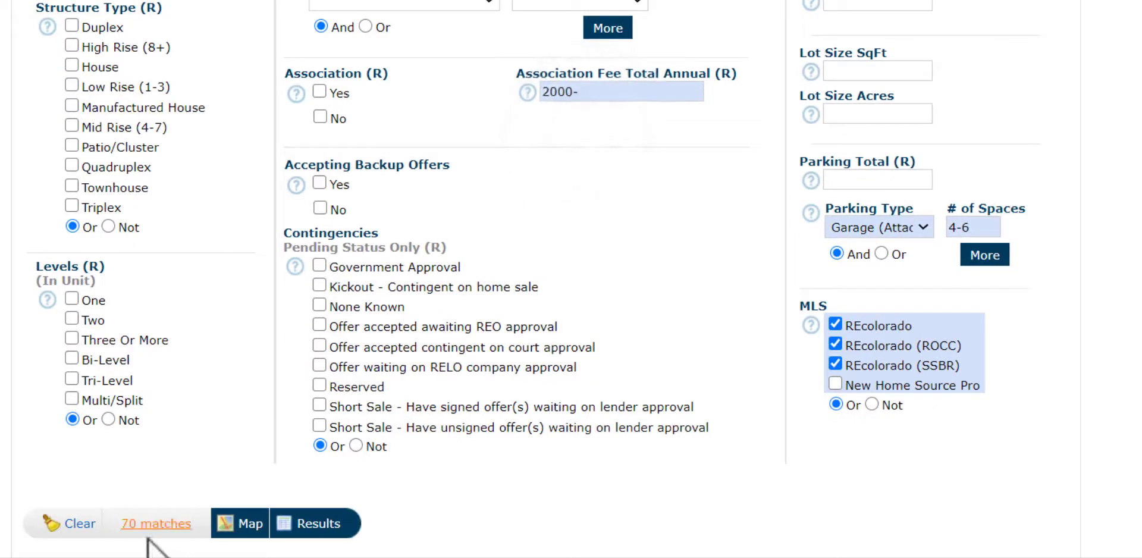
click(147, 539)
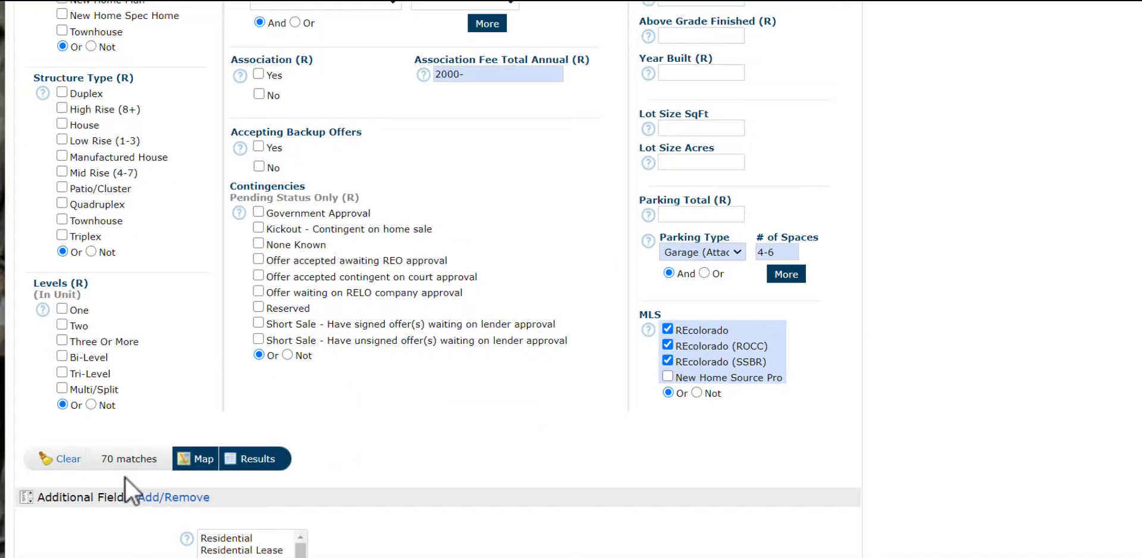
scroll(125, 477, up, 4)
scroll(125, 477, up, 3)
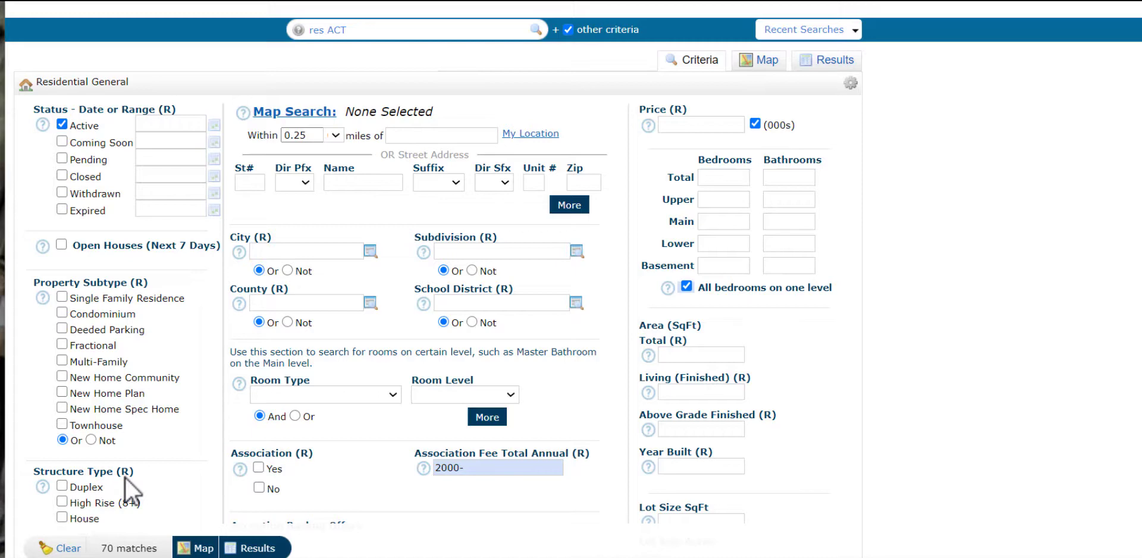
scroll(125, 477, down, 1)
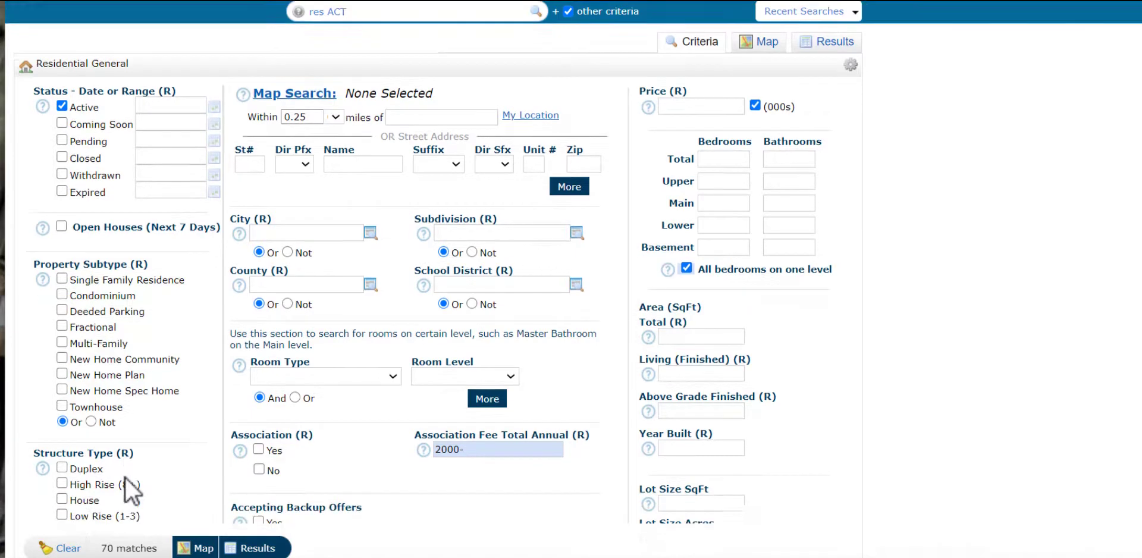
scroll(124, 477, down, 3)
scroll(124, 477, down, 2)
scroll(125, 477, down, 2)
scroll(125, 477, down, 2)
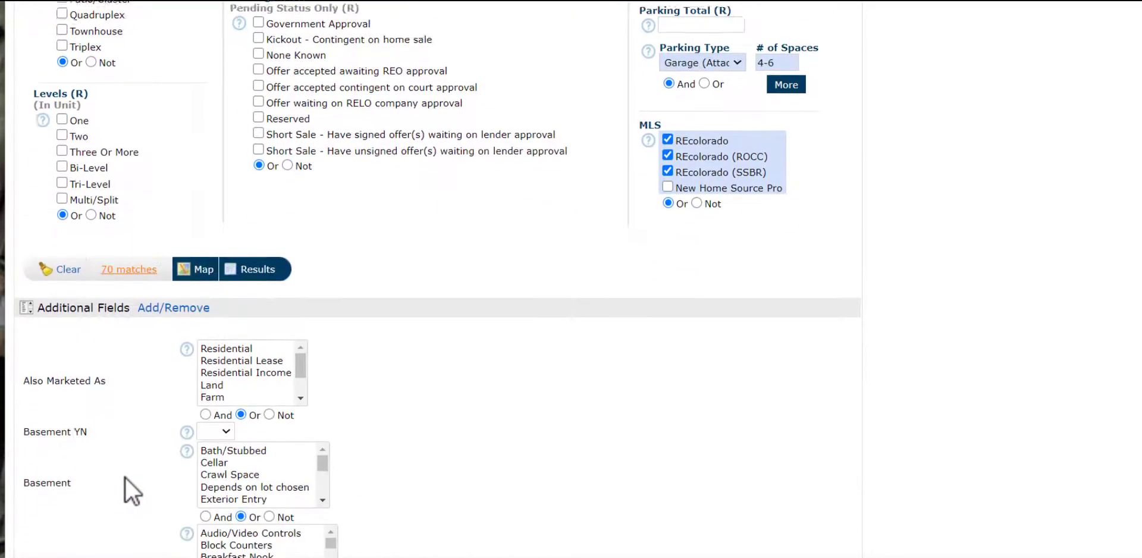
scroll(125, 477, down, 2)
scroll(125, 477, down, 1)
scroll(125, 477, down, 1)
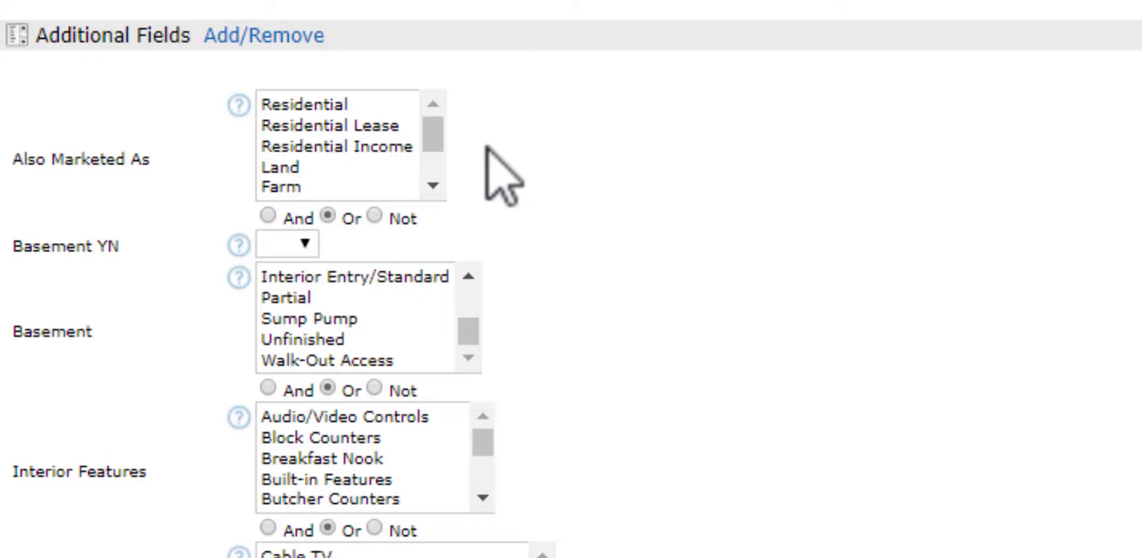
- Choose Yes for Basement YN and pick Garden Level in the Basement list
click(306, 247)
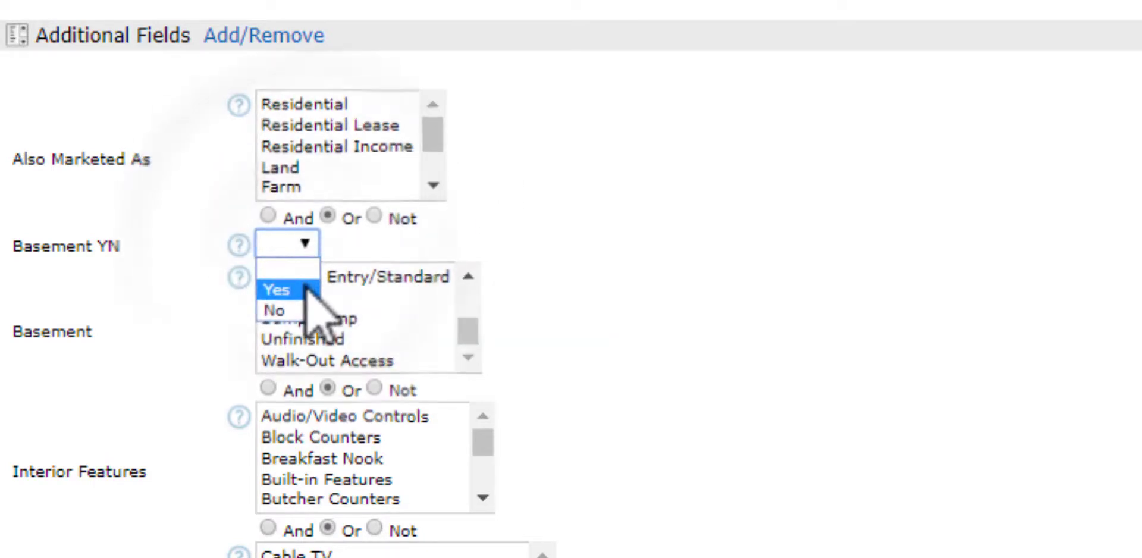
click(310, 289)
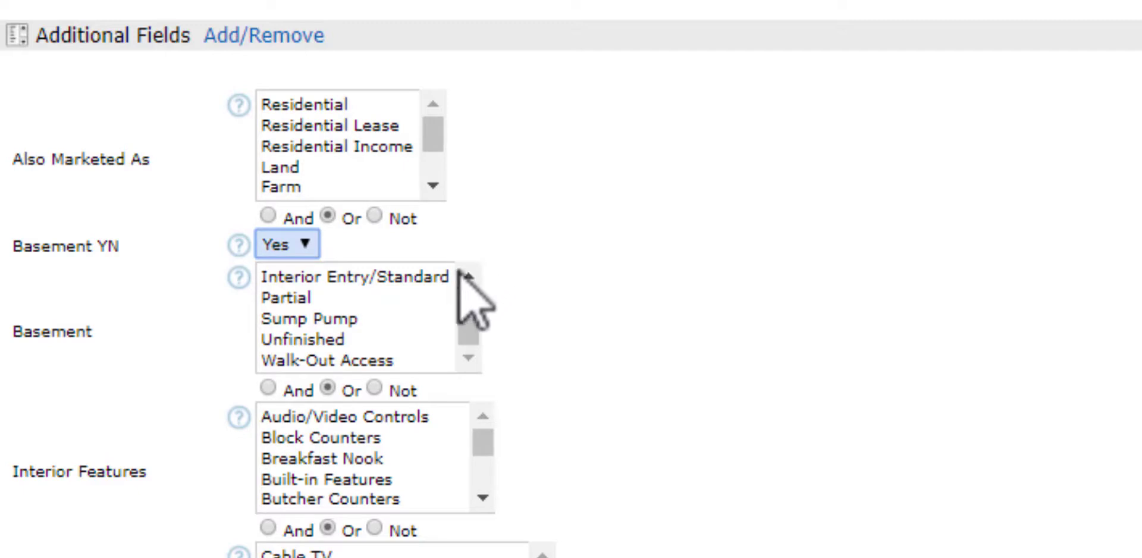
click(402, 360)
drag(402, 358, 472, 275)
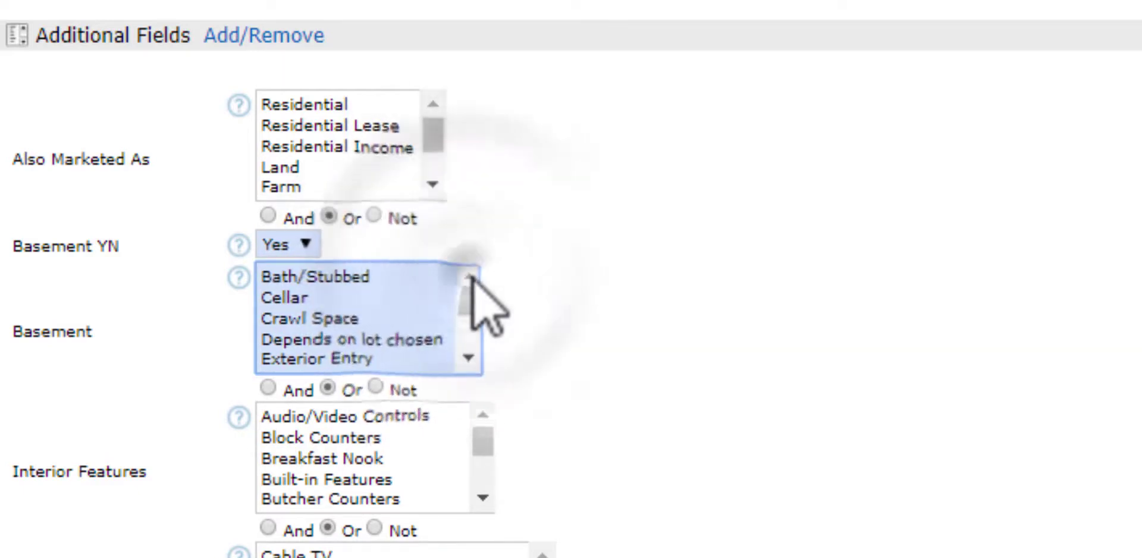
click(469, 357)
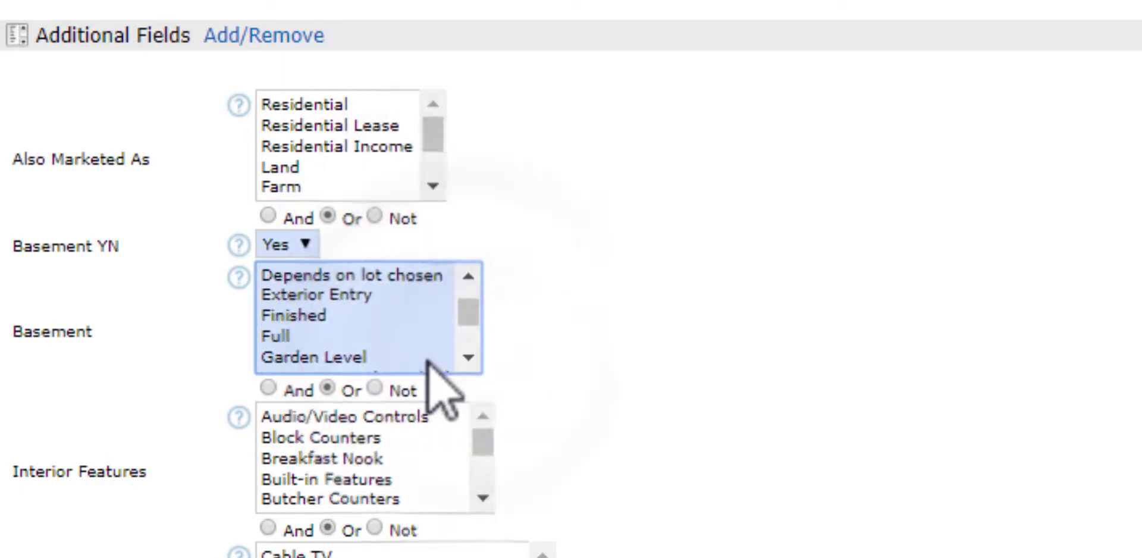
click(429, 357)
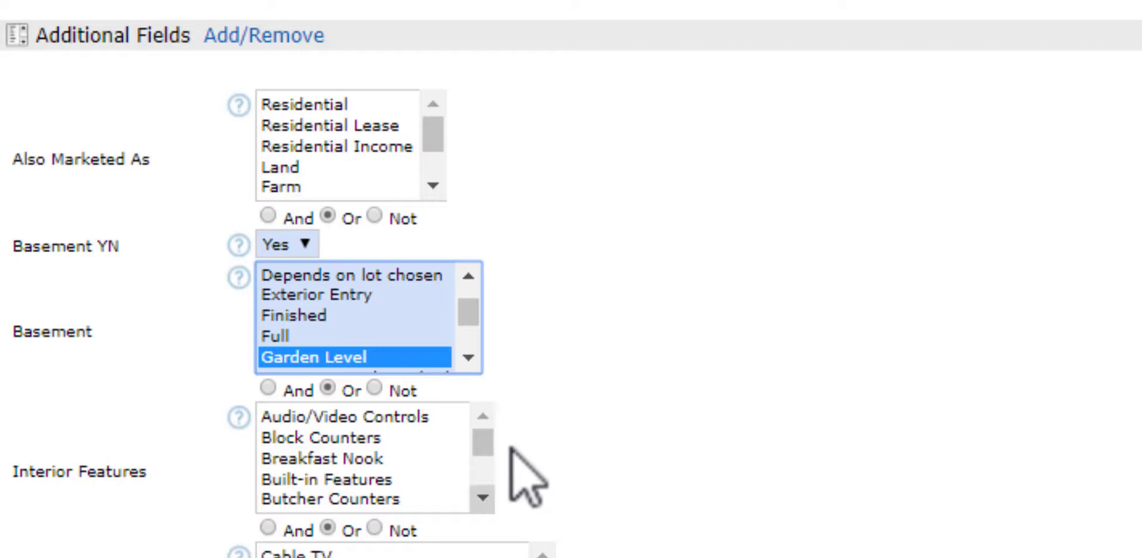
- Select In-Law Floor Plan under Interior Features
click(483, 498)
click(483, 498)
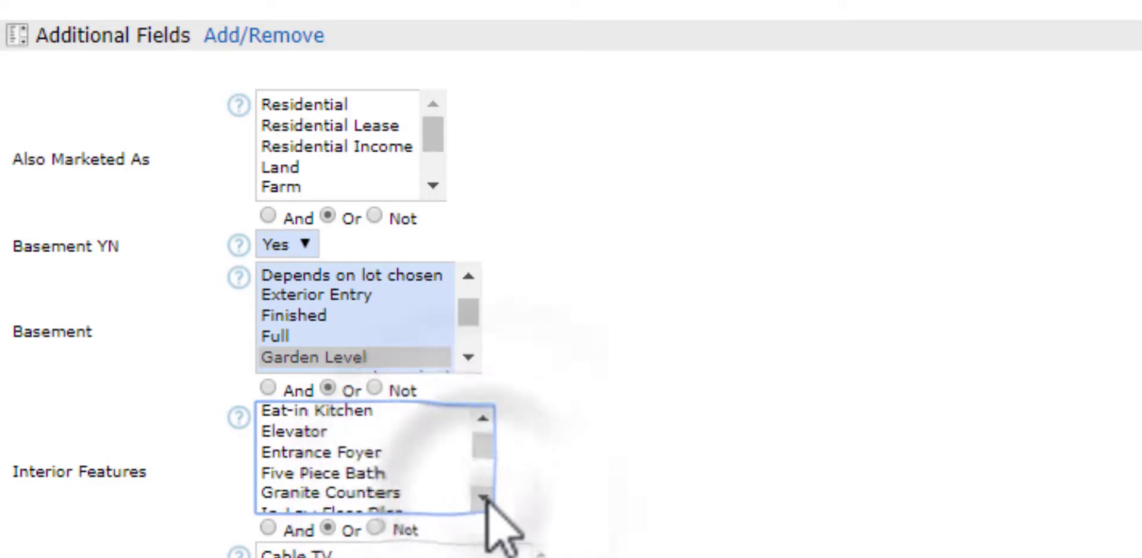
click(482, 498)
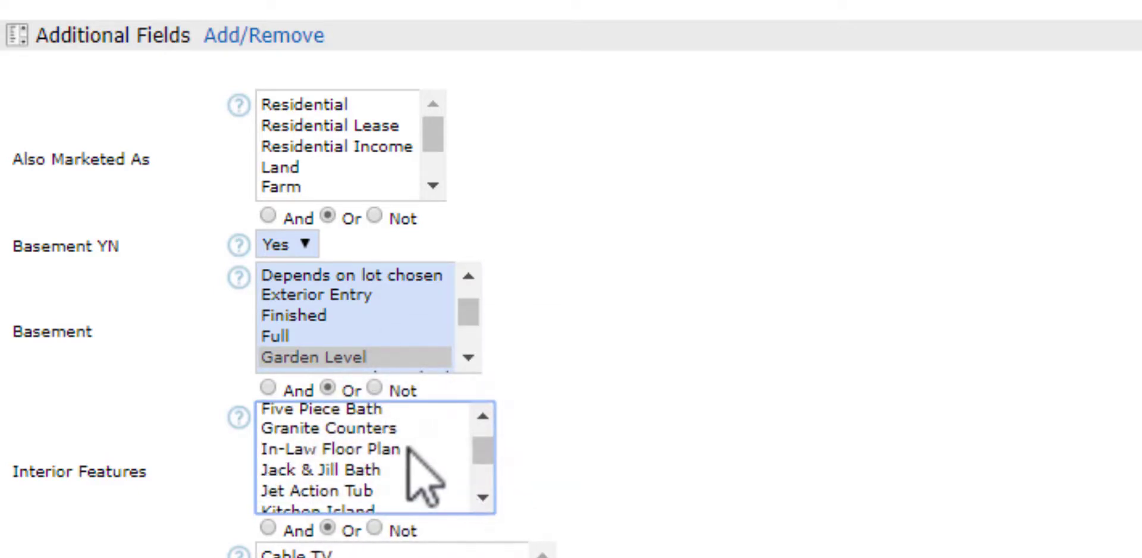
click(440, 449)
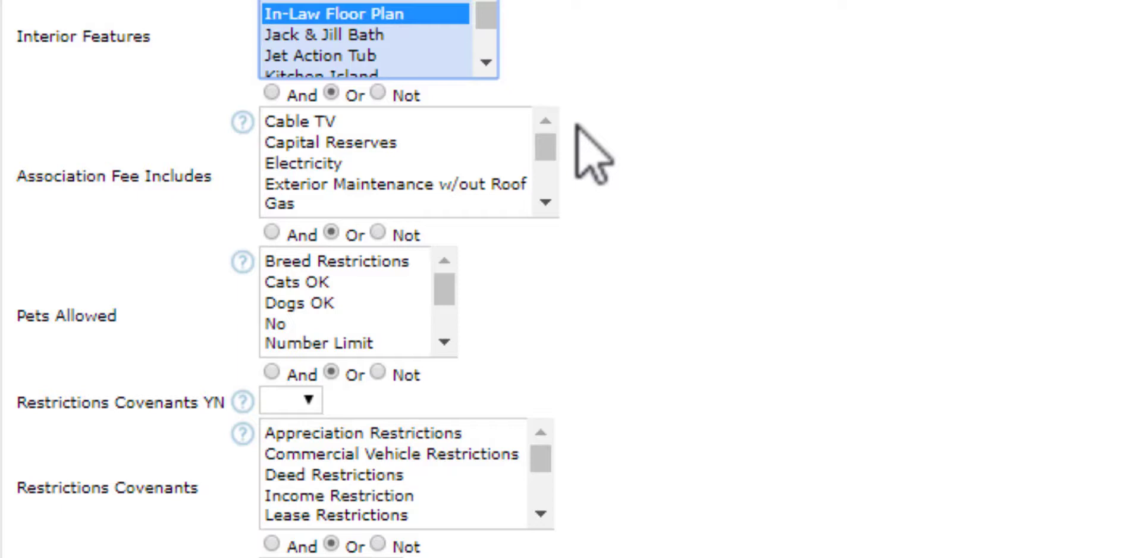
- Select Maintenance Grounds and Maintenance Structure under Association Fee Includes
click(475, 185)
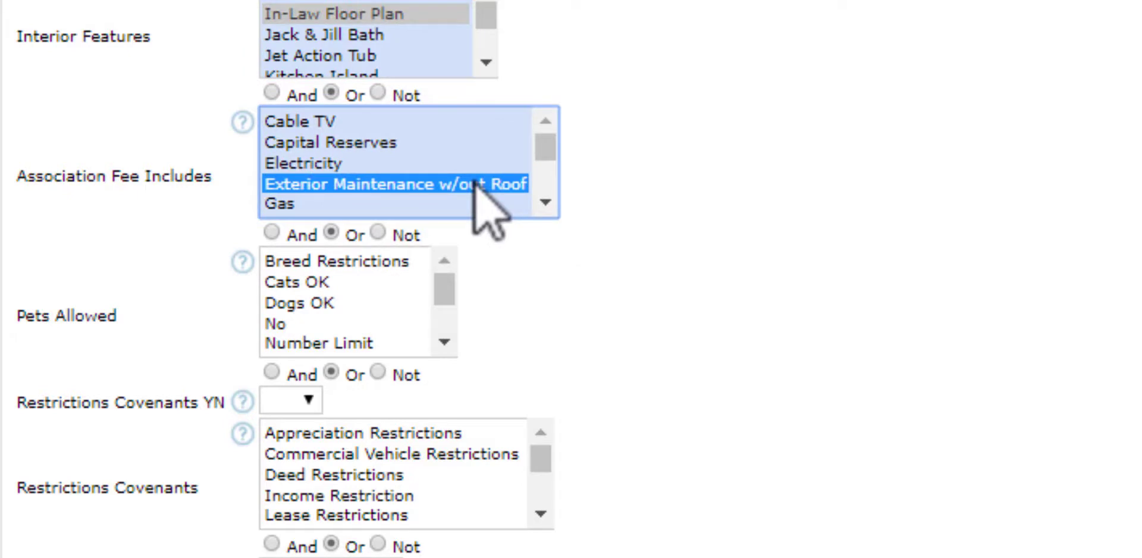
click(544, 202)
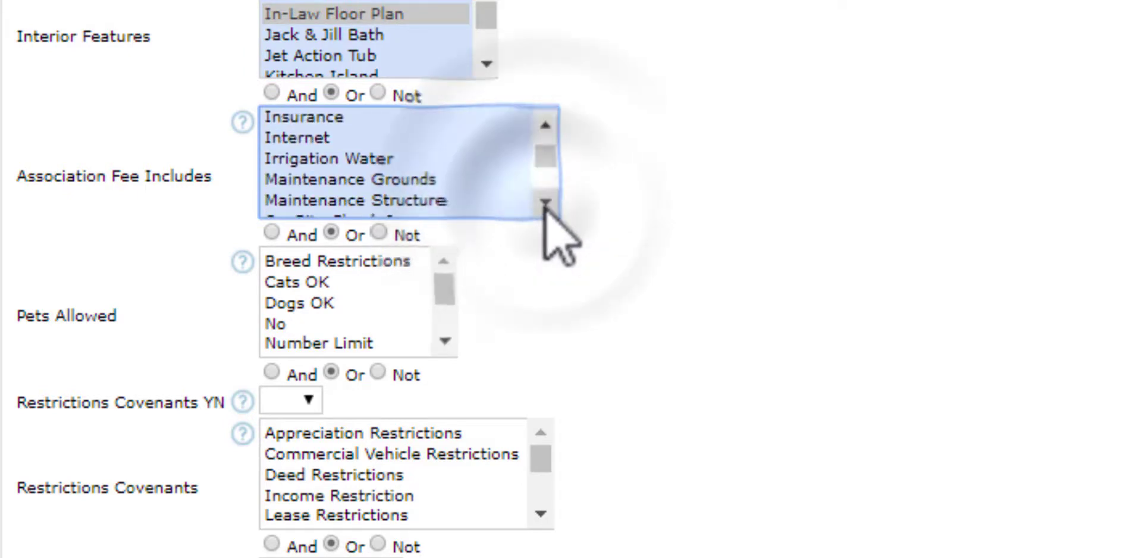
click(483, 180)
ctrl+click(483, 201)
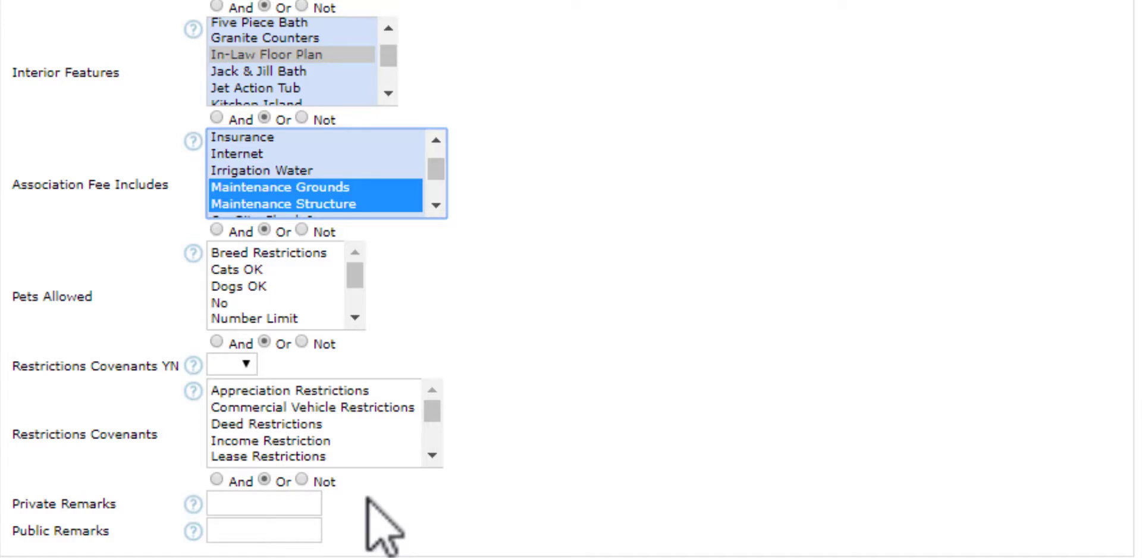
scroll(602, 179, up, 5)
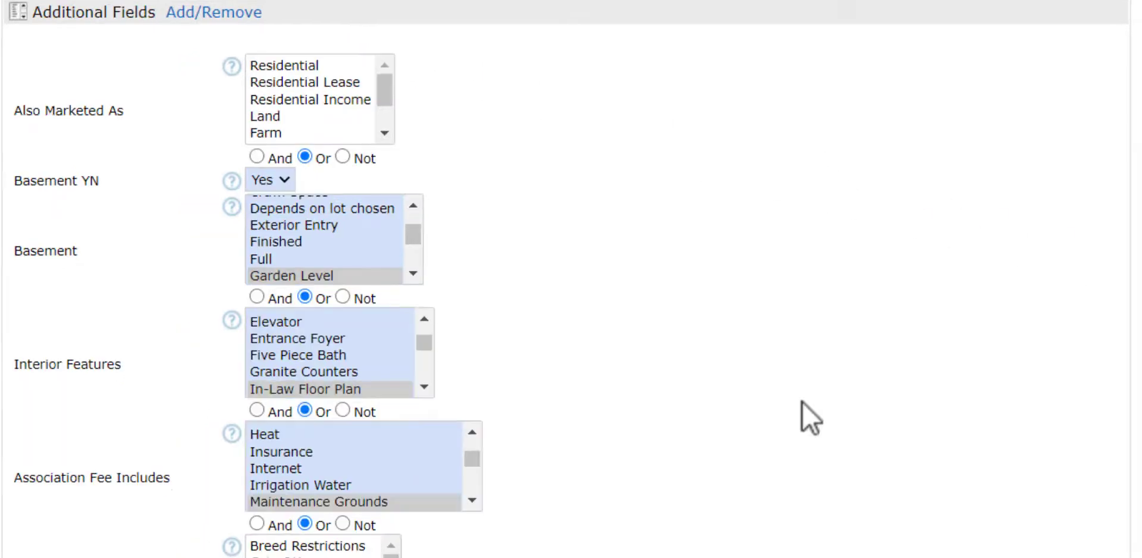
scroll(802, 401, up, 4)
scroll(802, 401, up, 6)
scroll(802, 402, up, 5)
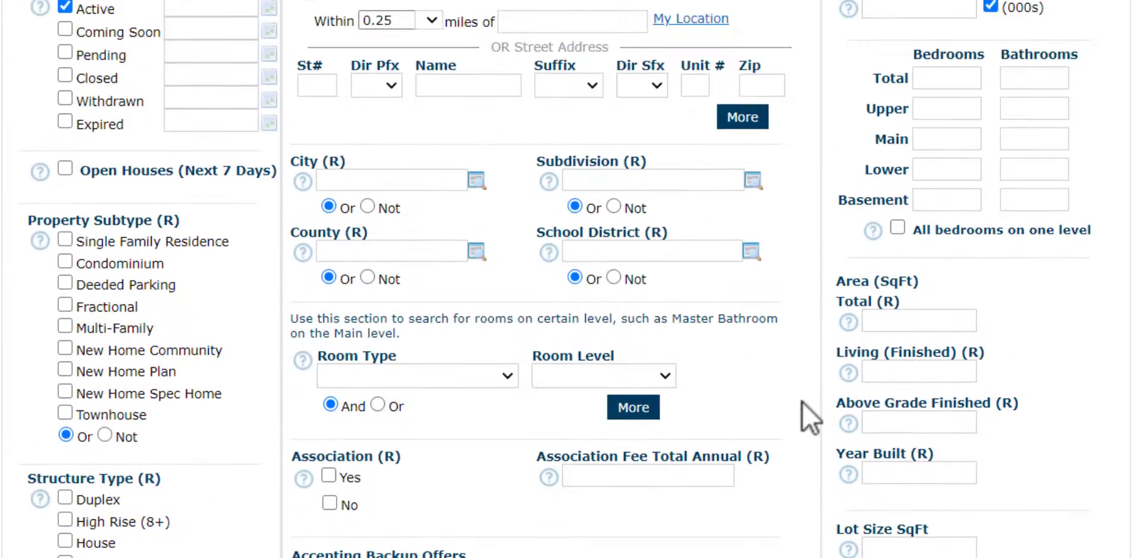
scroll(801, 402, up, 4)
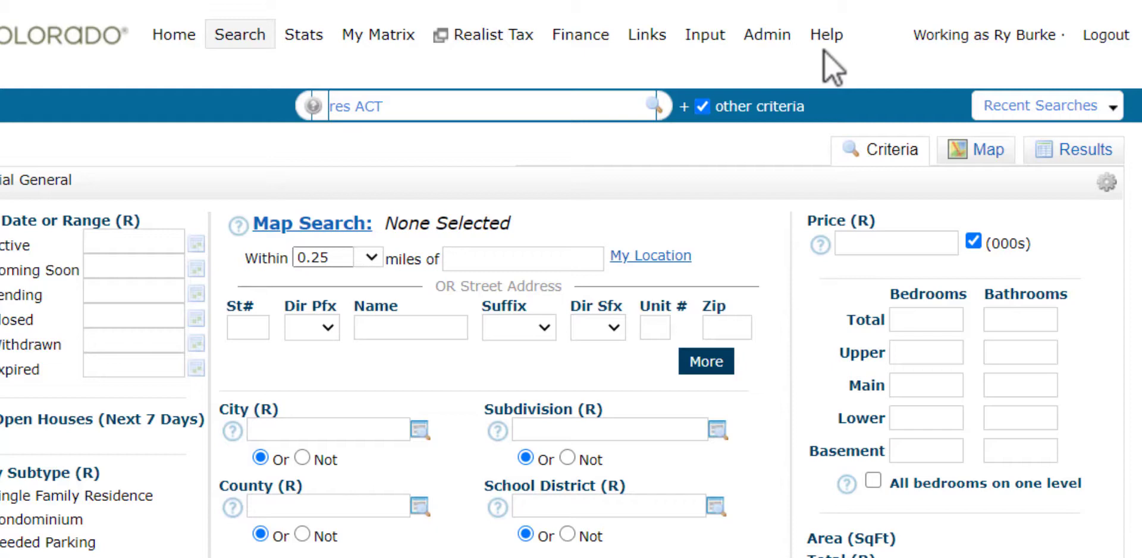
- On the Map view, draw a circle around the Kipling and Morrison Rd area
click(975, 157)
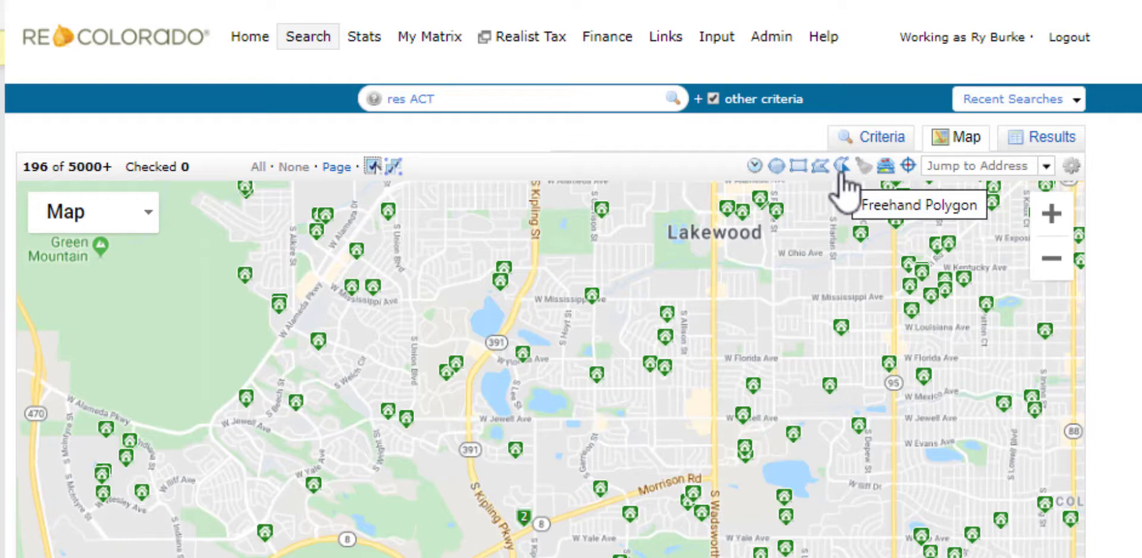
click(776, 167)
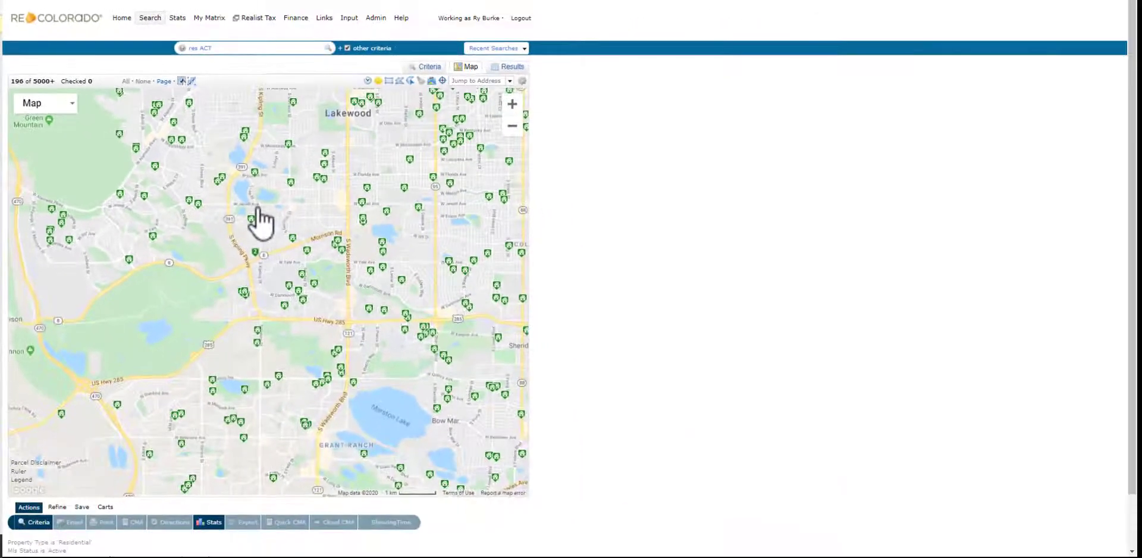
click(258, 208)
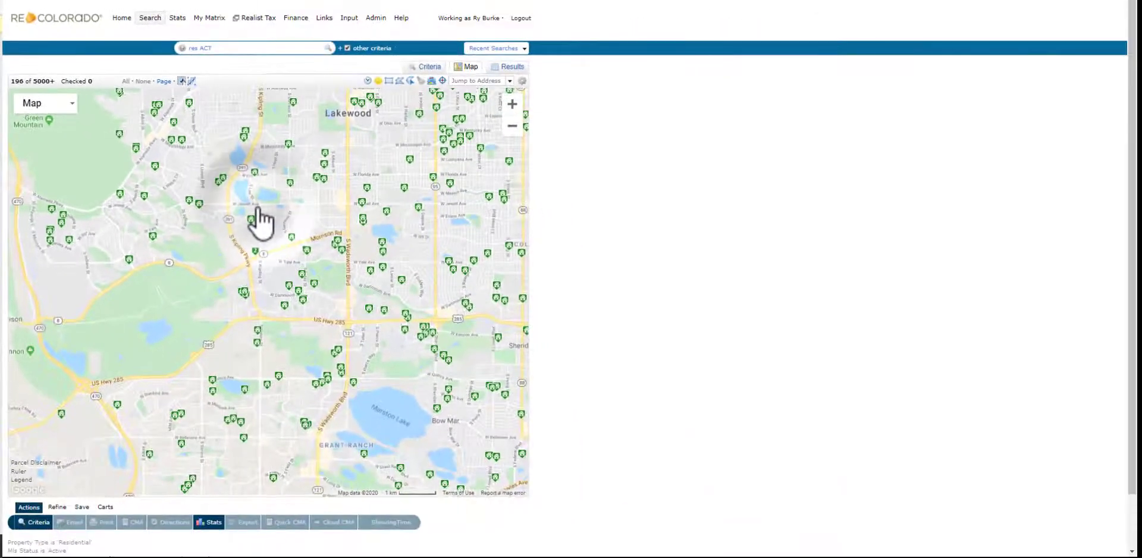
drag(258, 208, 317, 175)
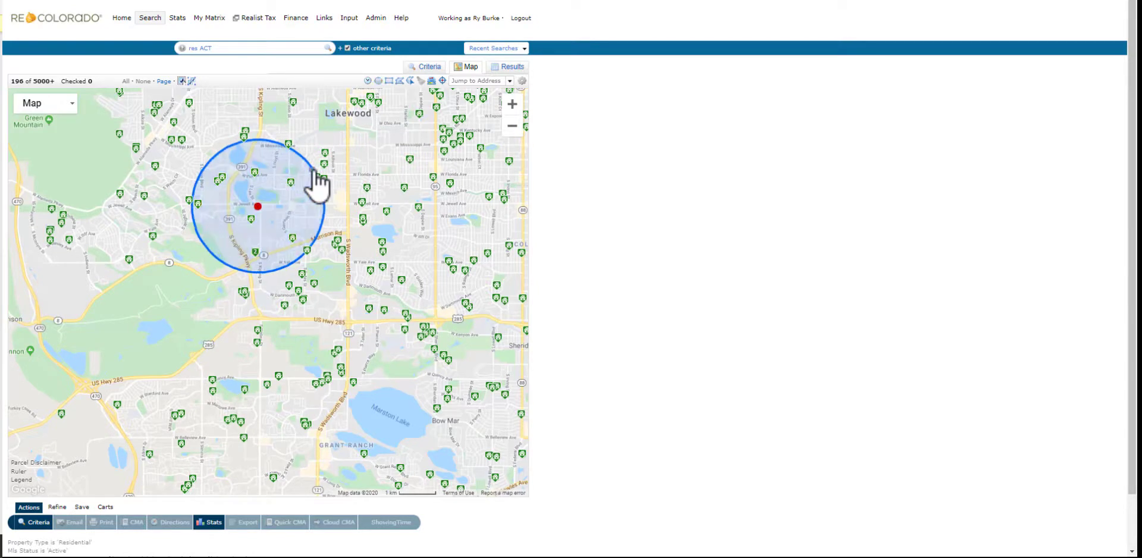
- Draw a rectangle around the W Mississippi Ave blocks and a freehand shape along W Yale Ave
click(390, 81)
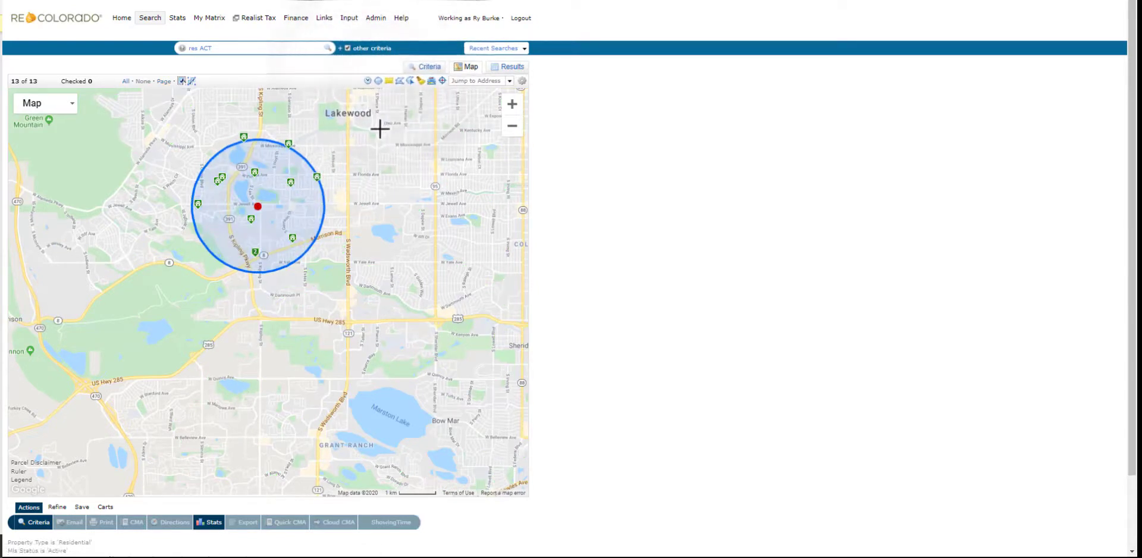
drag(379, 129, 467, 173)
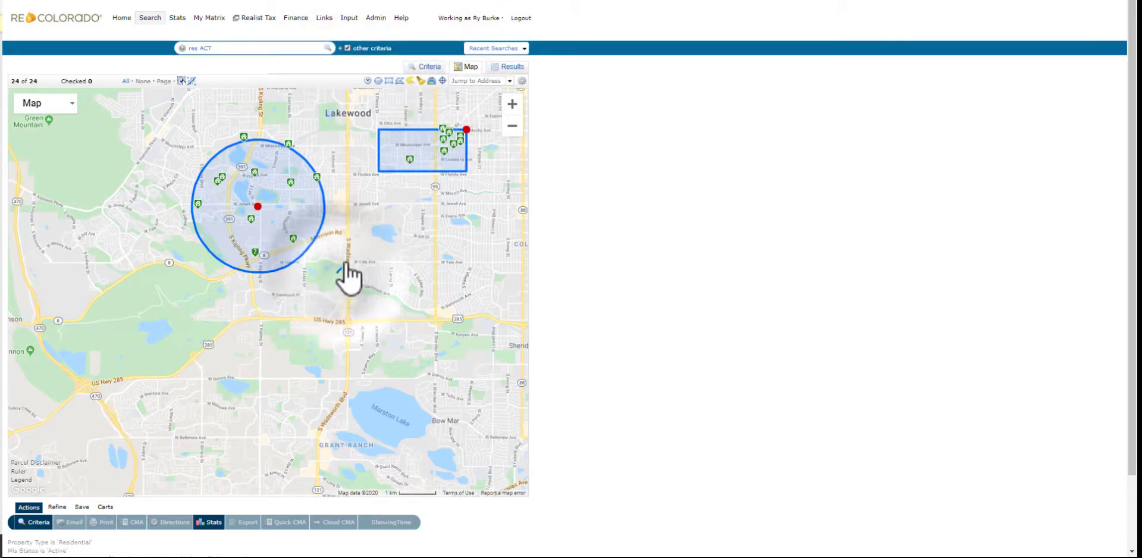
mouse_move(347, 266)
mouse_down()
mouse_move(468, 286)
mouse_move(338, 272)
mouse_up()
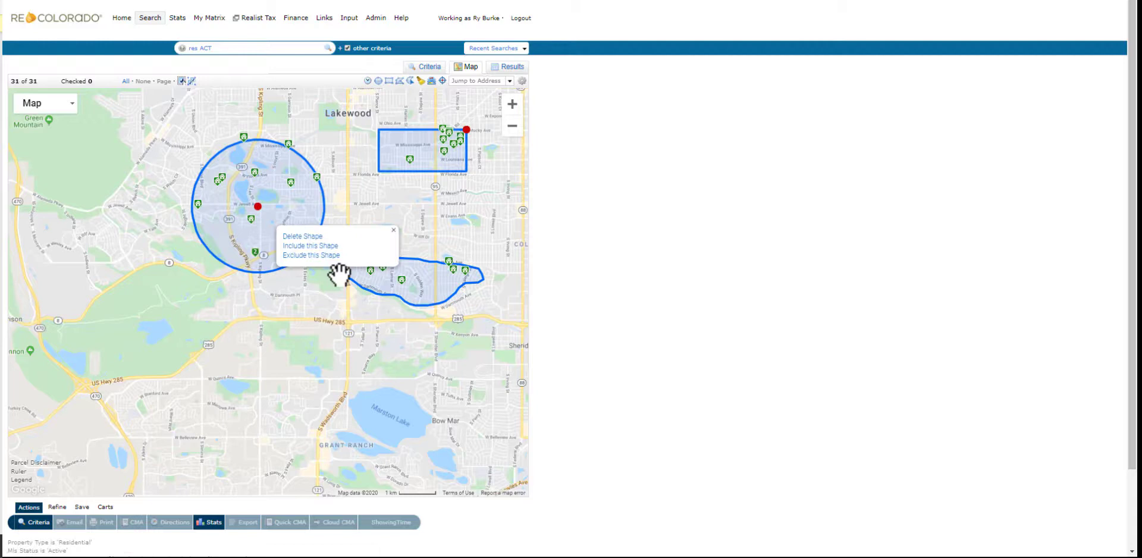
click(339, 273)
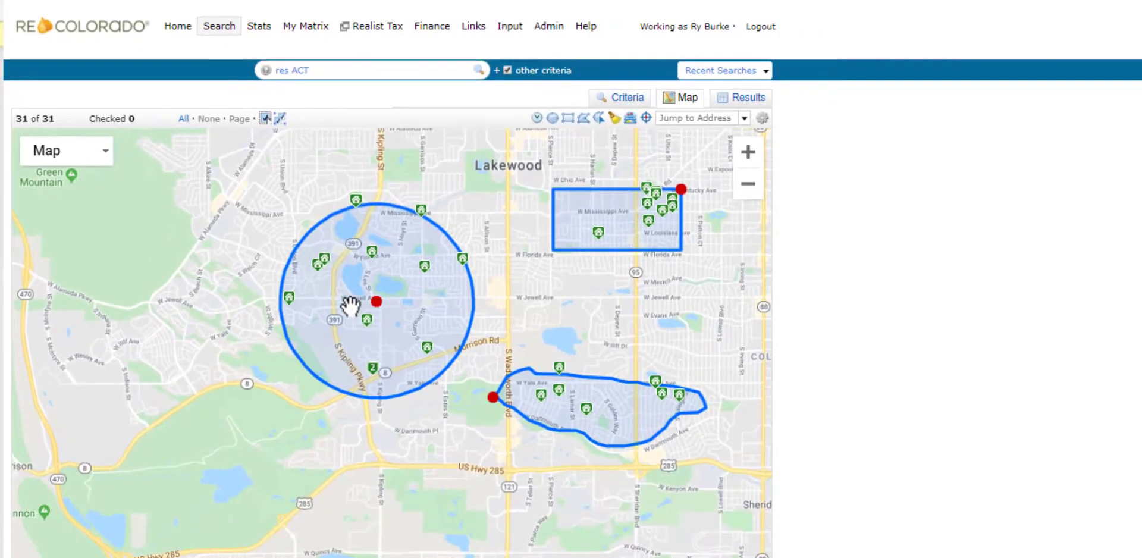
- Delete the circle shape and clear all remaining drawn shapes from the map
click(376, 302)
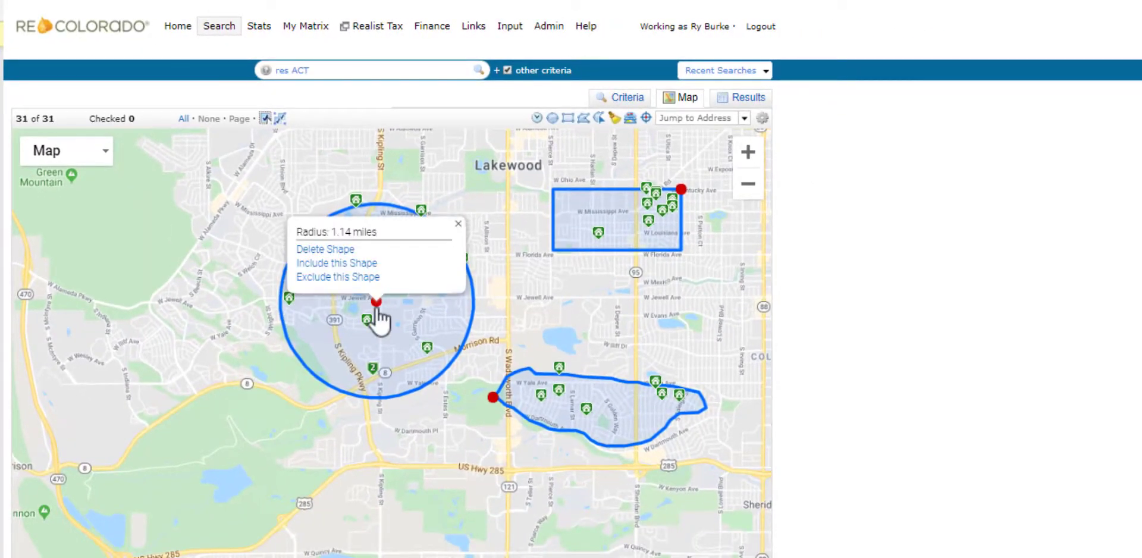
click(346, 250)
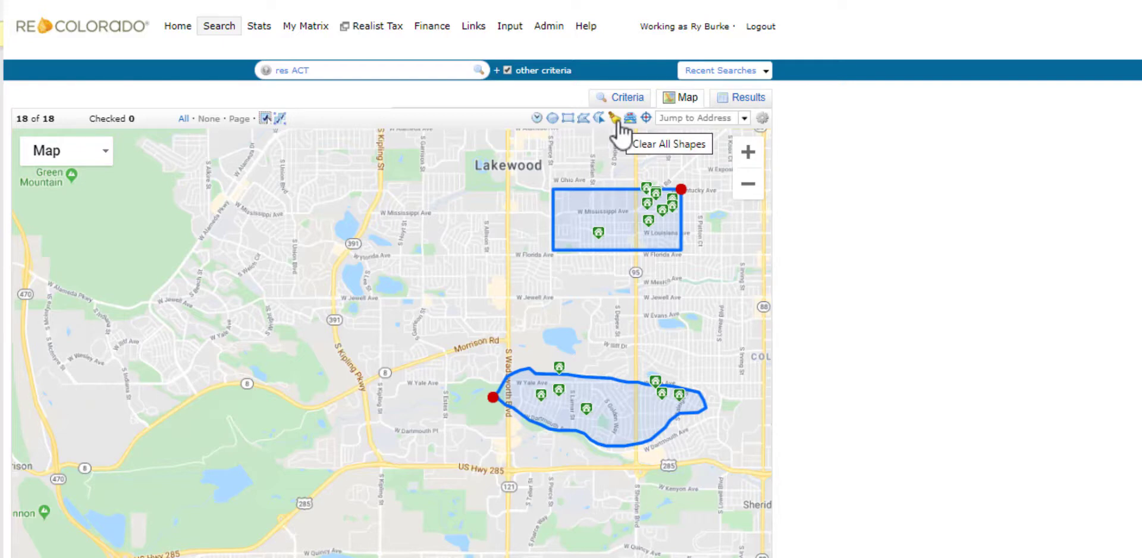
click(616, 121)
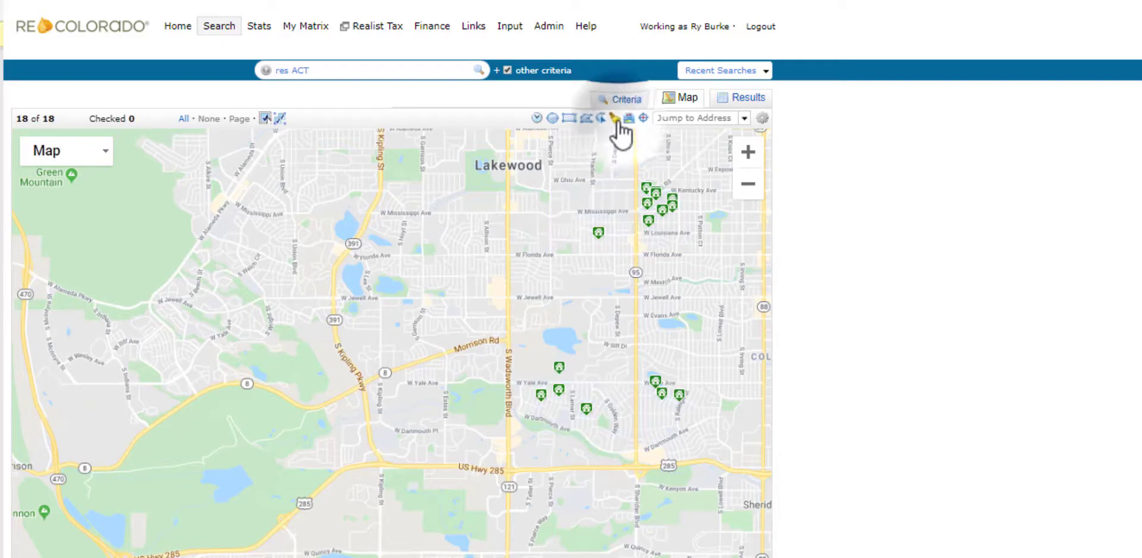
- Draw a rectangle boundary from W Florida Ave to W Yale Ave and list results as a table
click(568, 118)
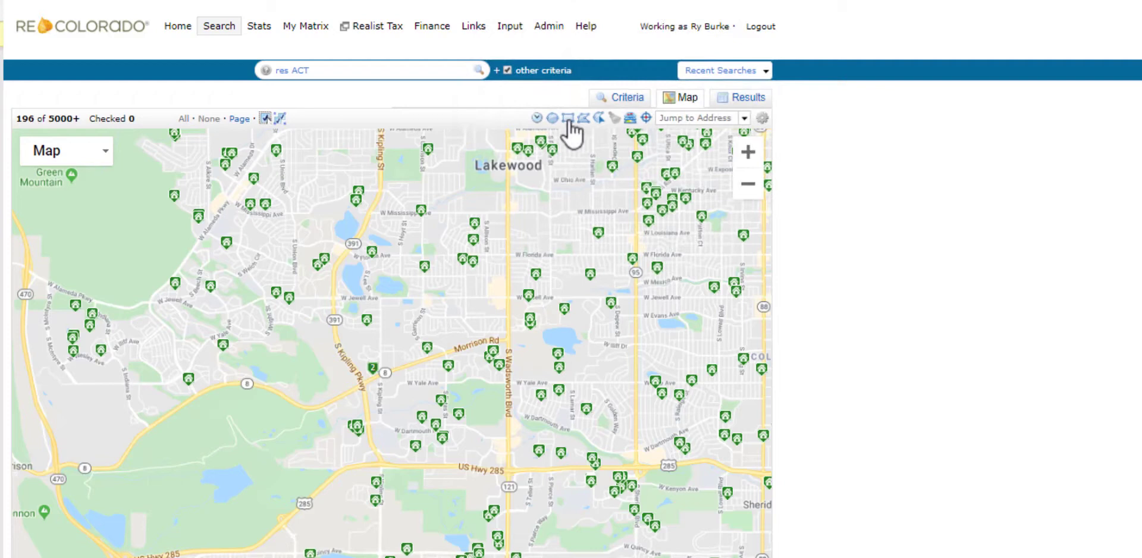
mouse_move(386, 252)
mouse_down()
mouse_move(413, 381)
mouse_move(639, 394)
mouse_up()
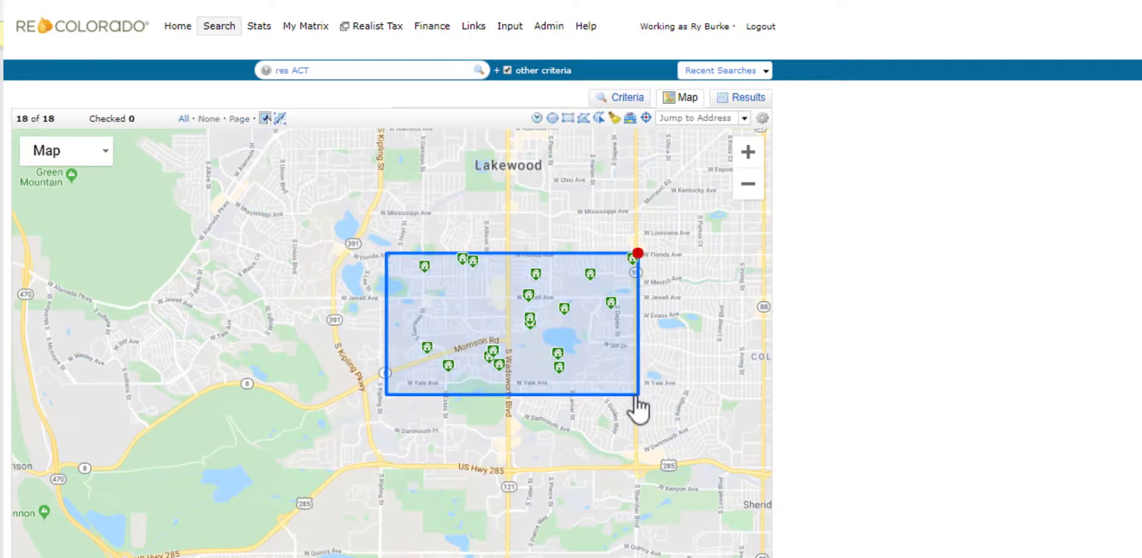
click(748, 100)
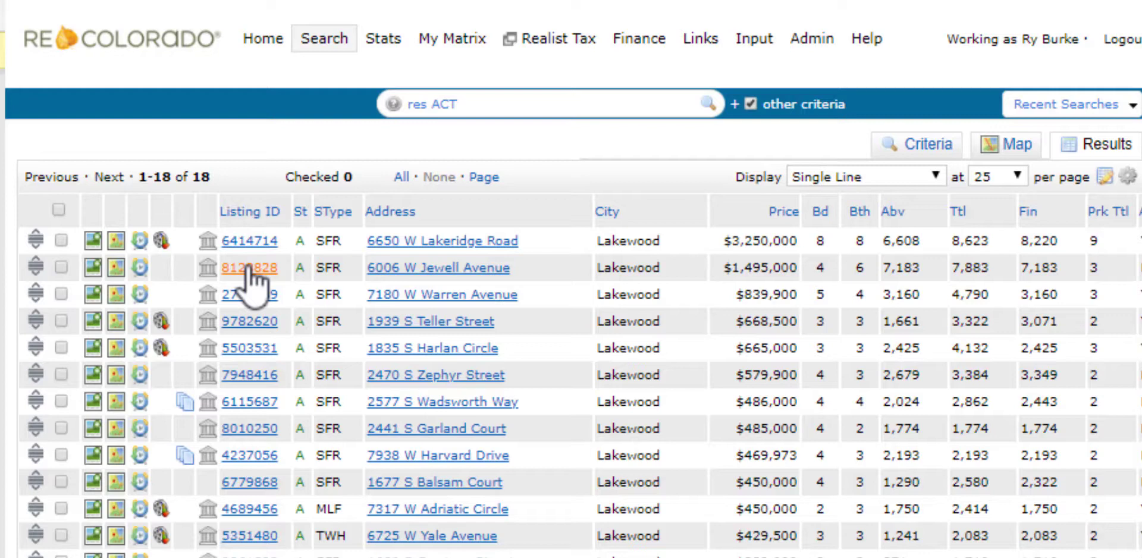
- Check listings 6414714, 8128828, 2775969 and 9782620, then reveal the Save options
scroll(266, 365, down, 4)
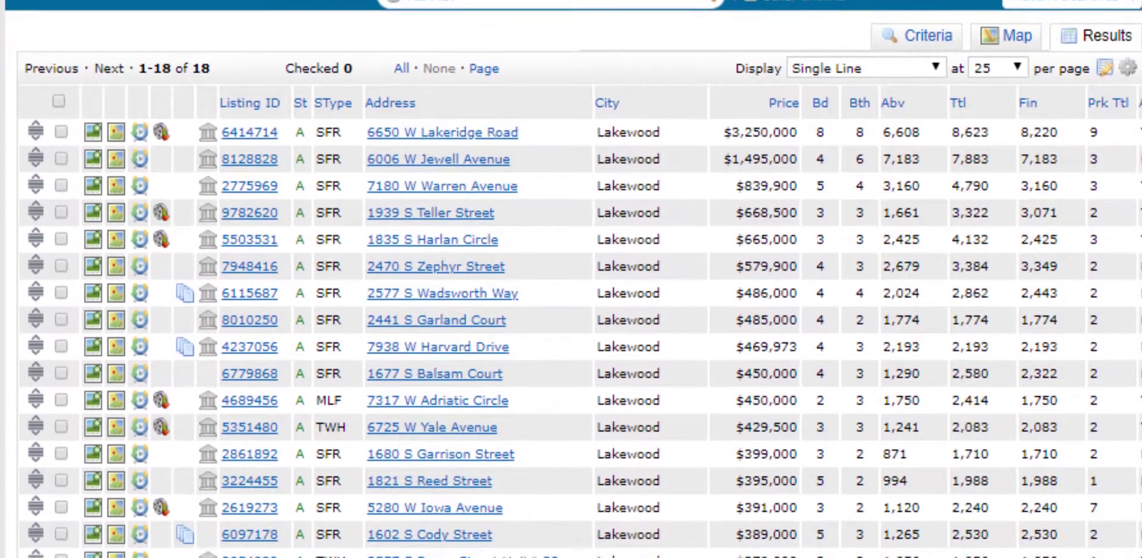
scroll(309, 550, down, 2)
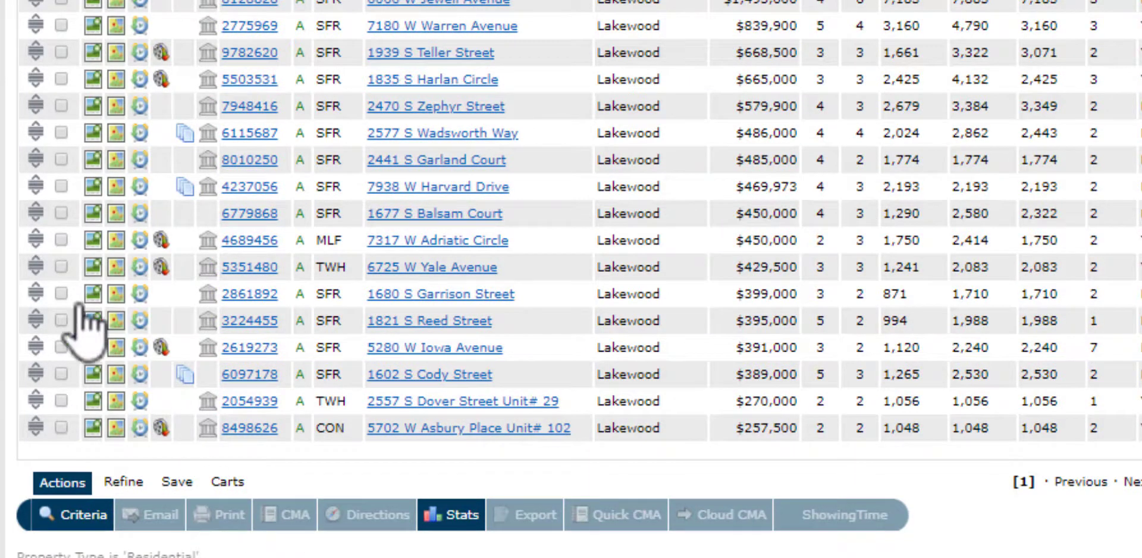
scroll(65, 36, up, 5)
click(62, 218)
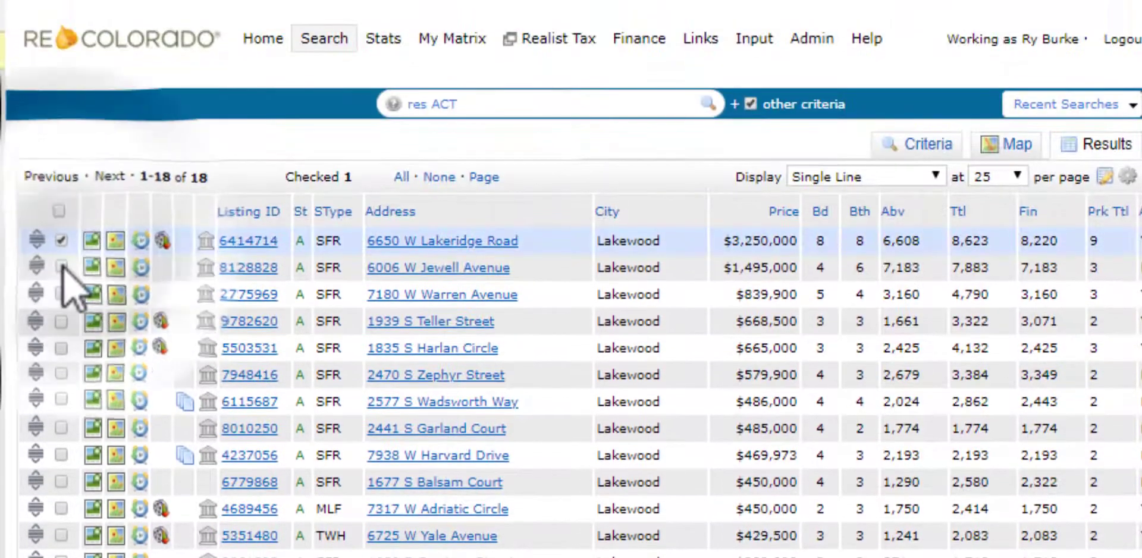
click(61, 268)
click(60, 294)
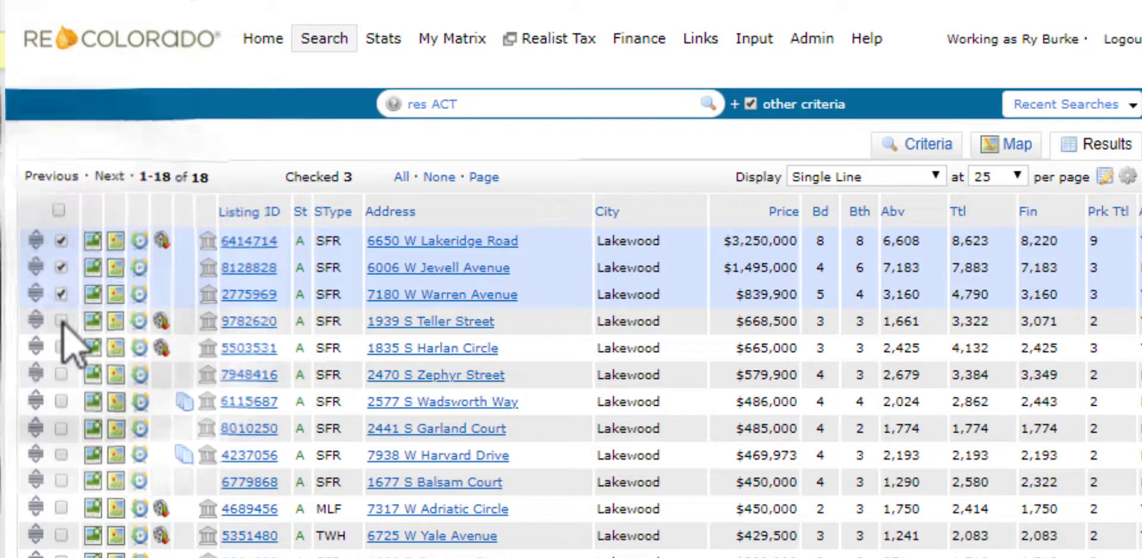
click(60, 320)
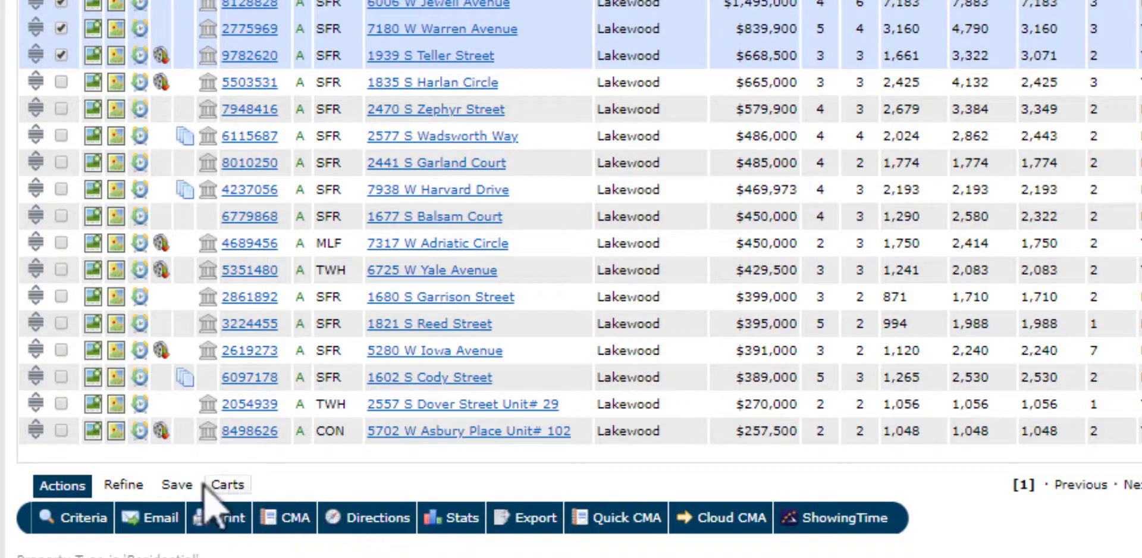
click(179, 486)
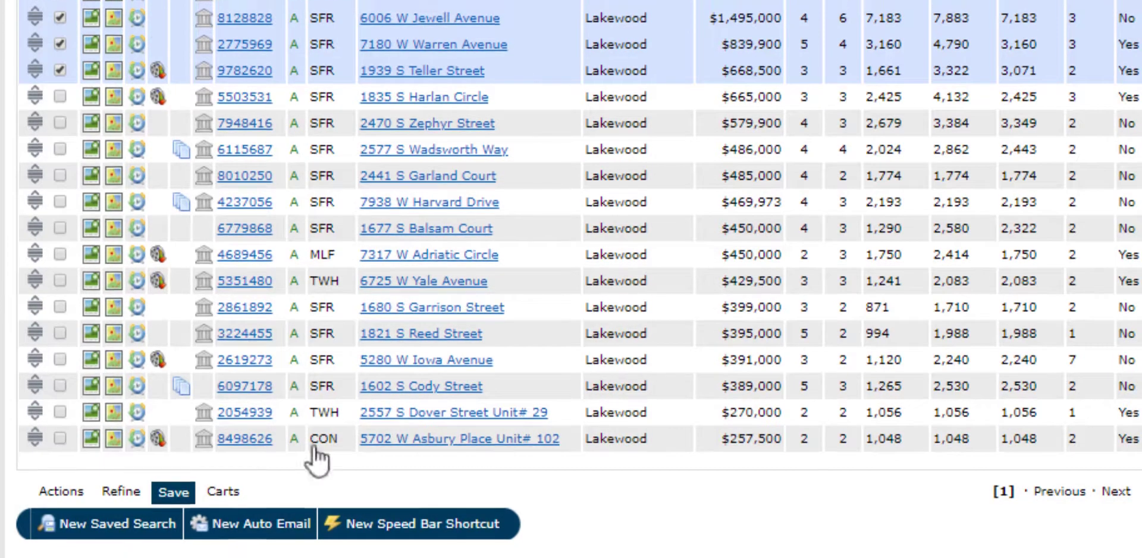
scroll(804, 27, up, 5)
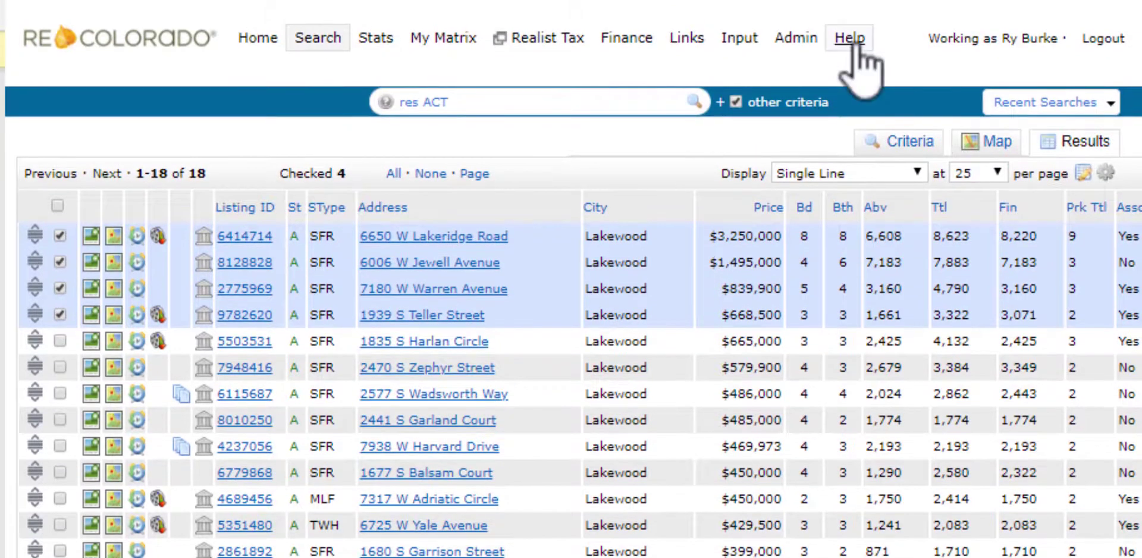
- Open System Help and expand the Results and Displays and Search topic lists
click(857, 47)
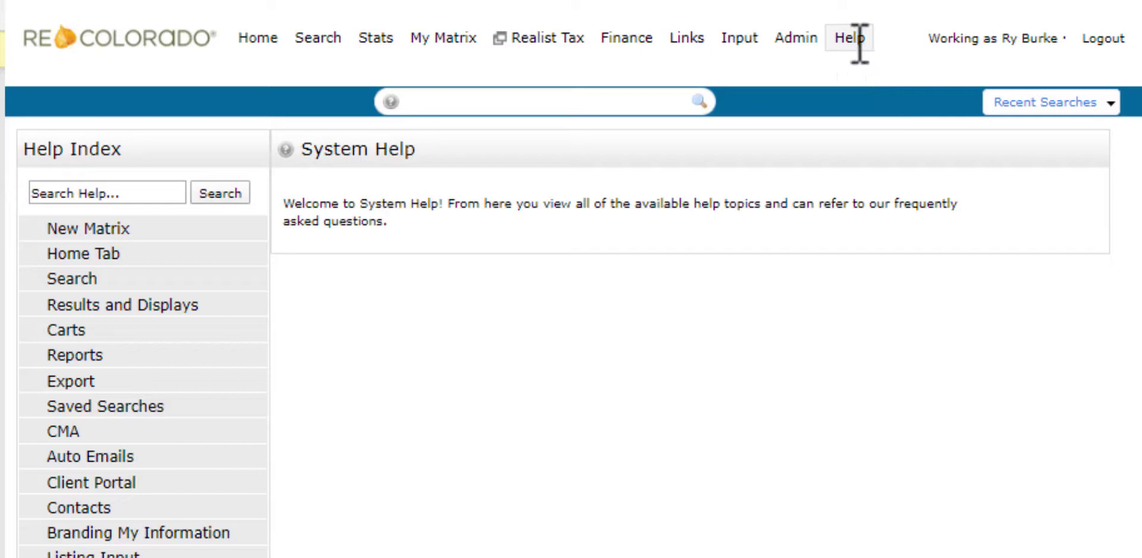
click(240, 304)
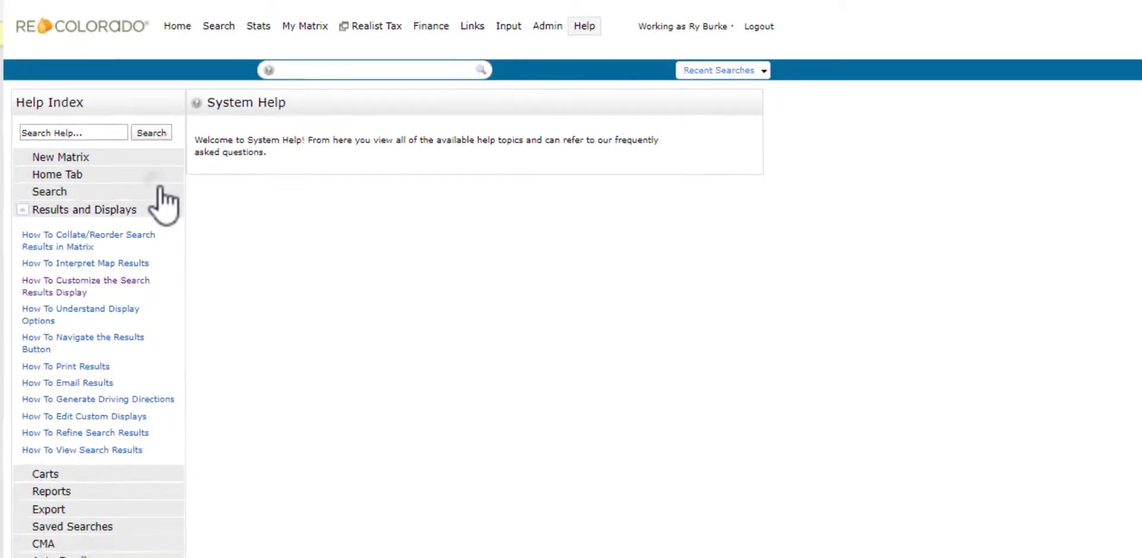
click(166, 201)
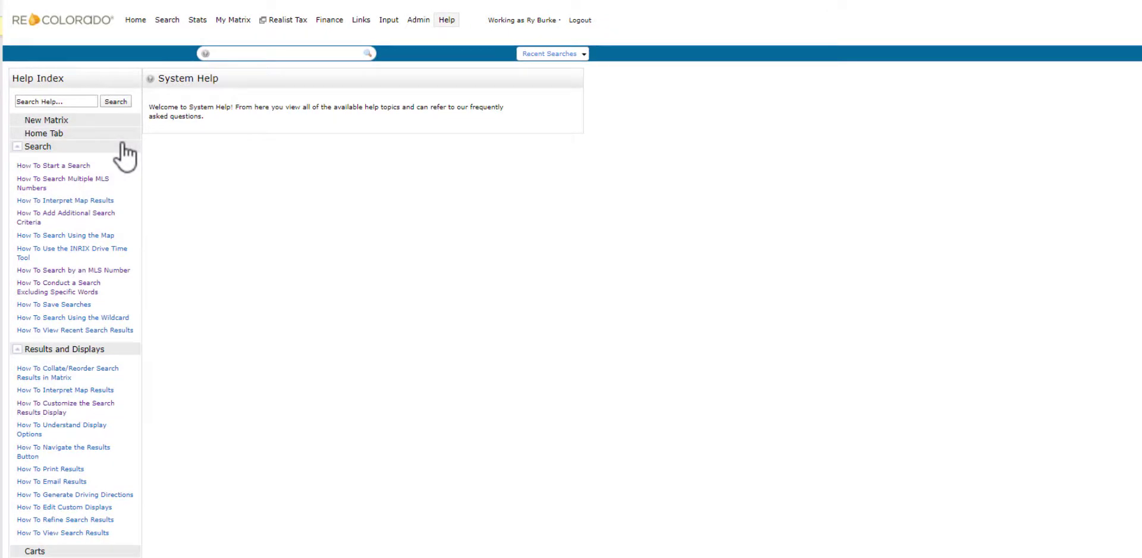